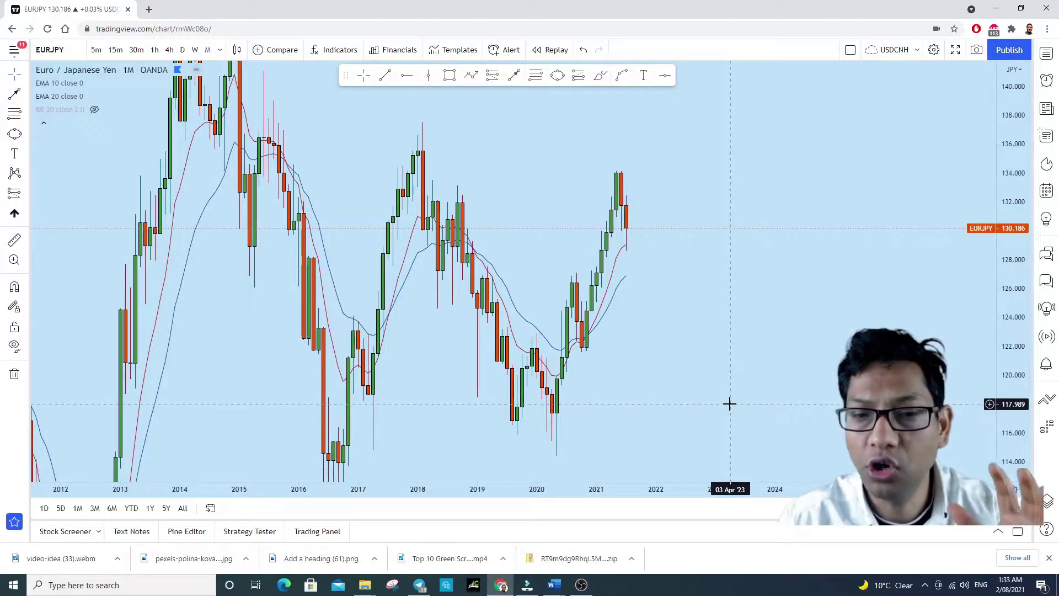
Sketch freehand brush curves around and beneath the 2019–2020 double bottom on the monthly EURJPY chart, and undo them.
drag(1021, 260, 1020, 286)
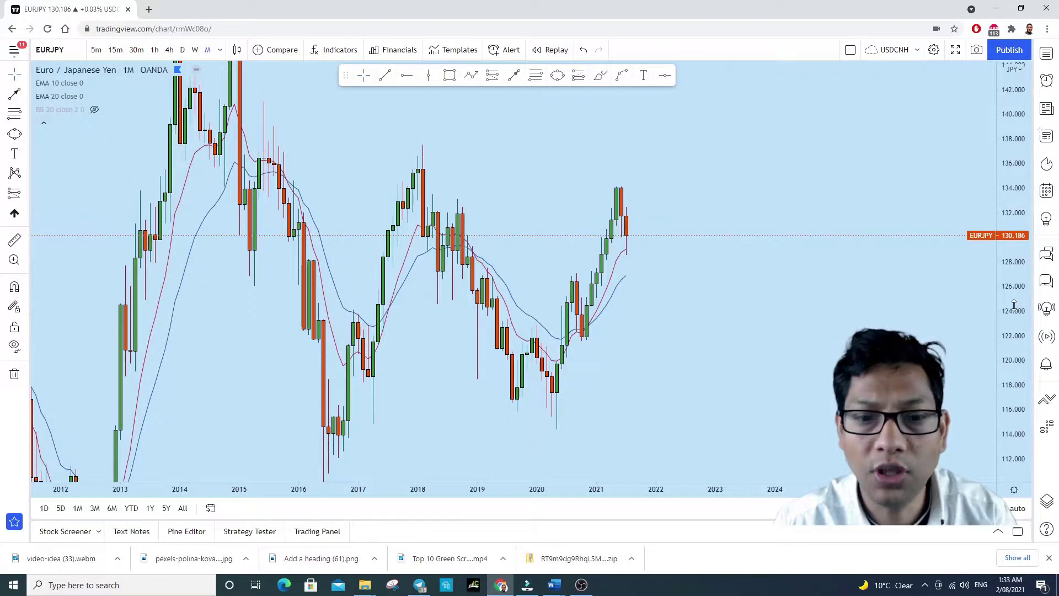
click(18, 80)
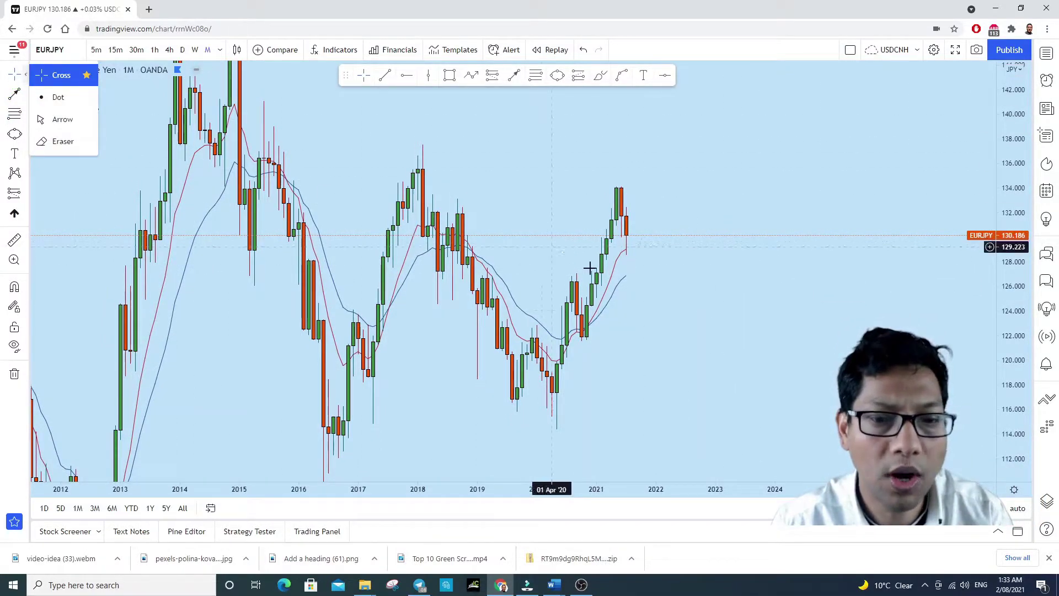
drag(661, 303, 669, 256)
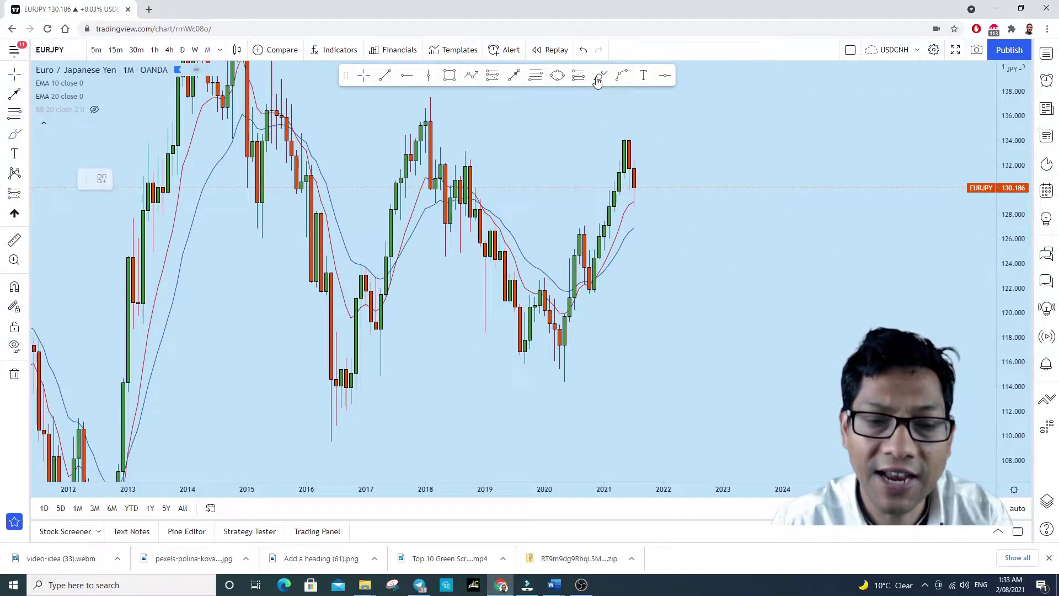
click(600, 75)
mouse_move(517, 289)
mouse_down()
mouse_move(520, 371)
mouse_move(568, 318)
mouse_move(587, 225)
mouse_up()
mouse_move(543, 388)
mouse_down()
mouse_move(603, 395)
mouse_move(634, 358)
mouse_up()
drag(492, 373, 597, 362)
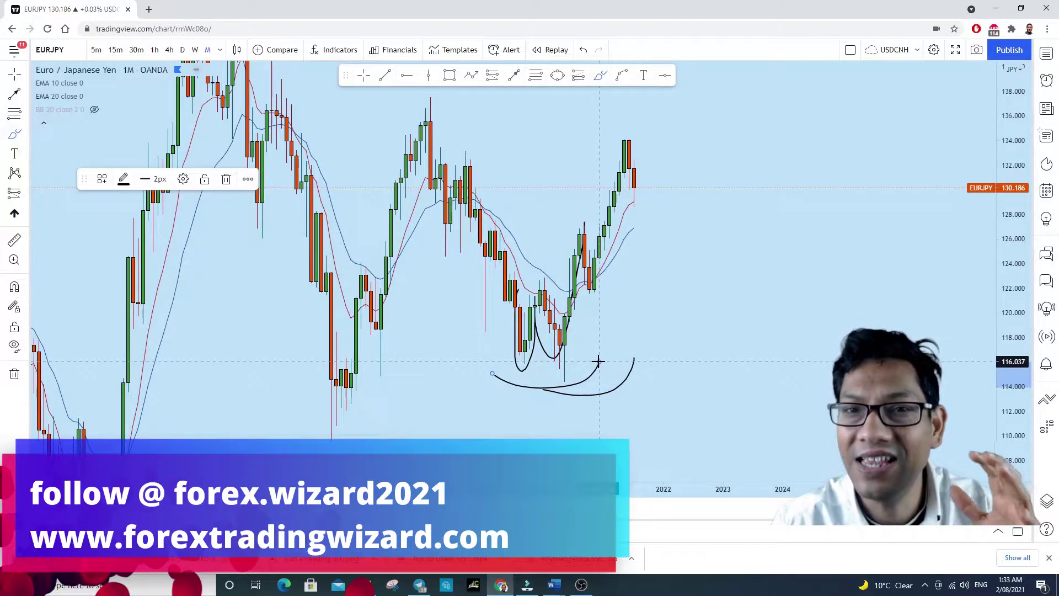
click(582, 50)
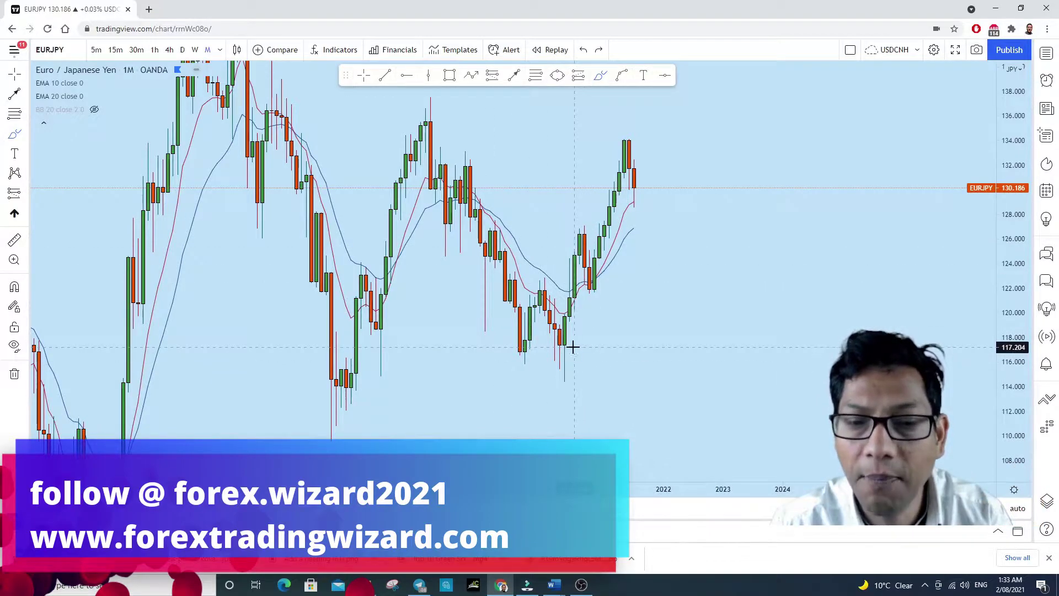
Trace the 2020–2021 rise, pullback and rally with the brush, and sketch a sample stair-step uptrend in the empty area beyond the candles.
drag(565, 351, 594, 283)
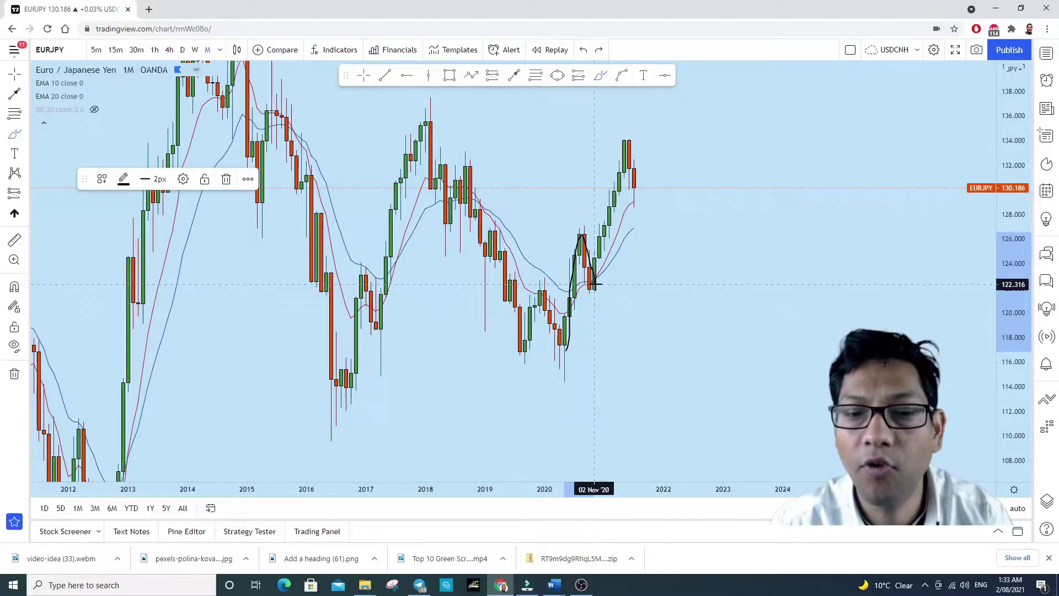
mouse_move(595, 284)
mouse_down()
mouse_move(623, 139)
mouse_move(639, 191)
mouse_up()
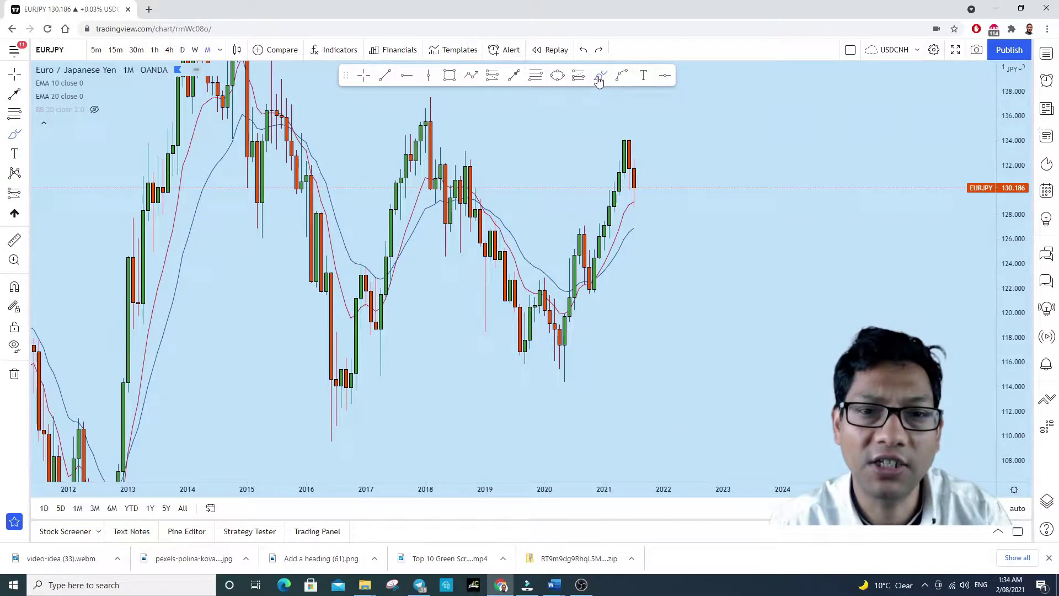
mouse_move(614, 357)
mouse_down()
mouse_move(656, 281)
mouse_move(691, 303)
mouse_move(735, 219)
mouse_move(768, 248)
mouse_move(801, 177)
mouse_move(837, 210)
mouse_move(882, 109)
mouse_up()
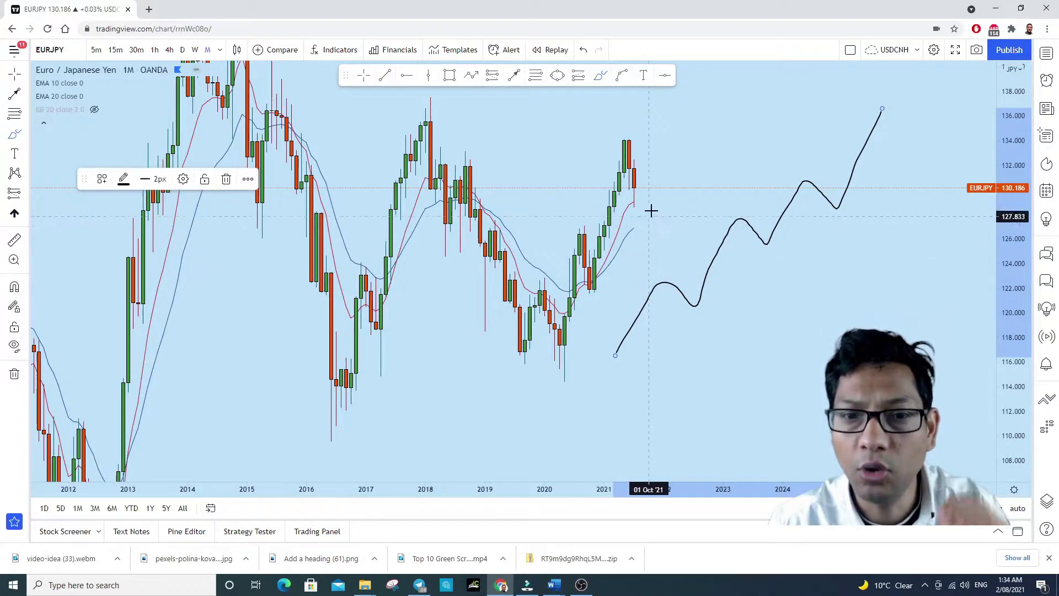
Brush short trial strokes over the latest 2021 candles near the peak and undo them.
drag(631, 139, 654, 212)
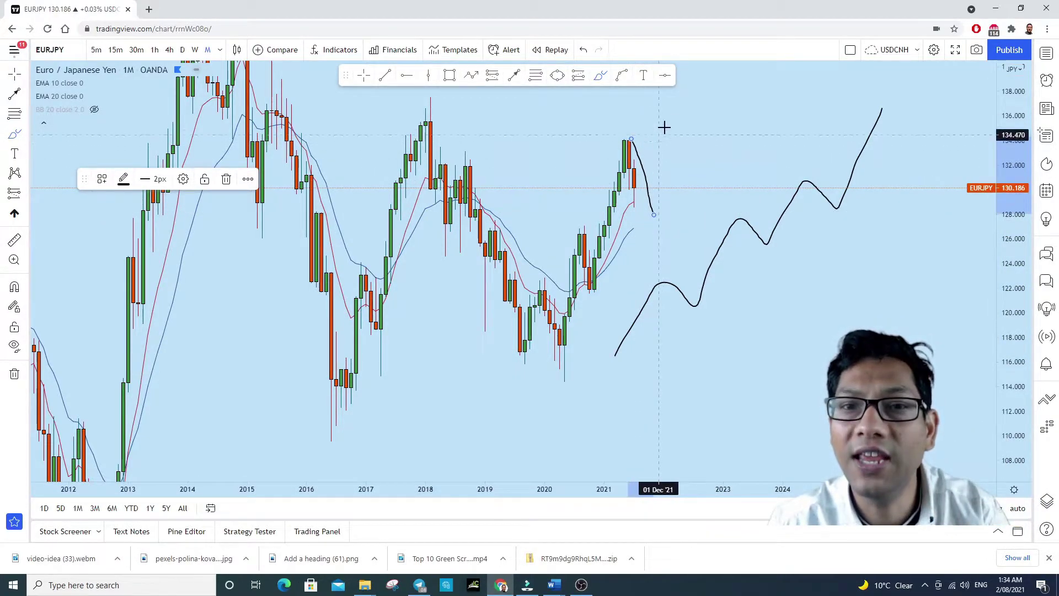
click(584, 50)
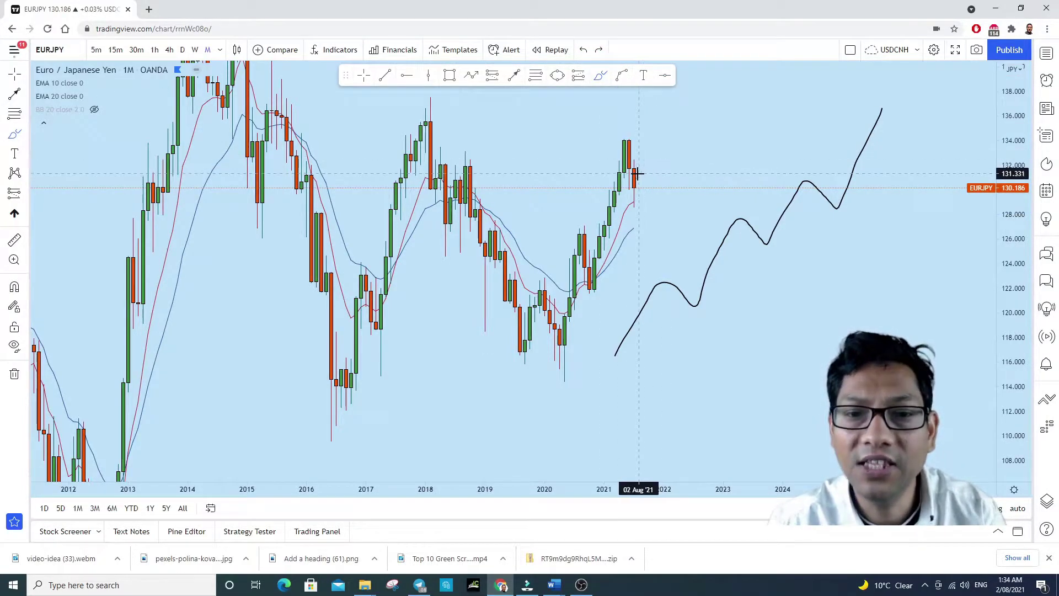
mouse_move(635, 153)
mouse_down()
mouse_move(622, 155)
mouse_move(646, 173)
mouse_up()
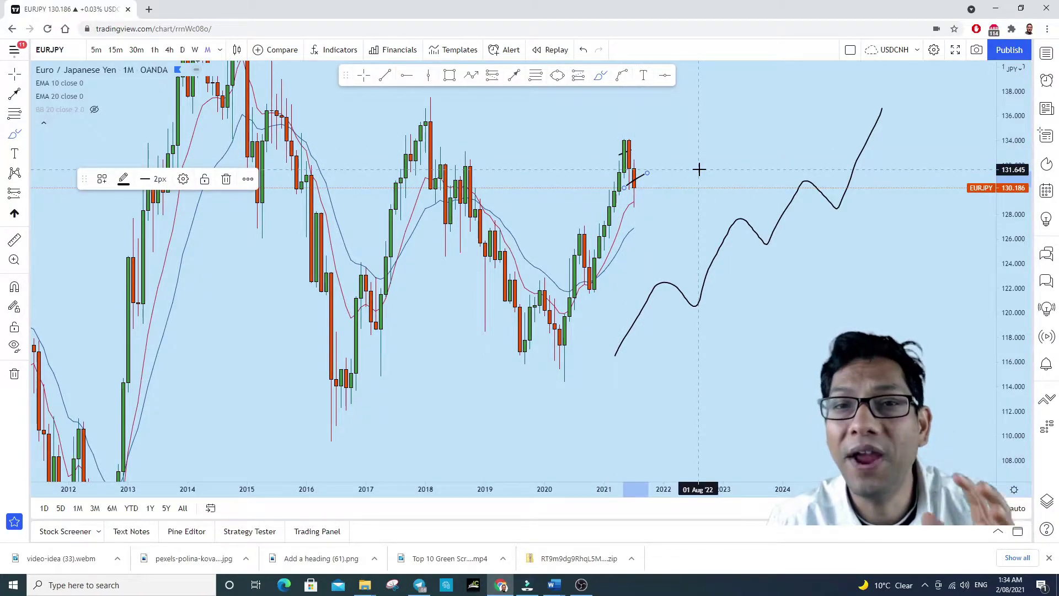
click(584, 50)
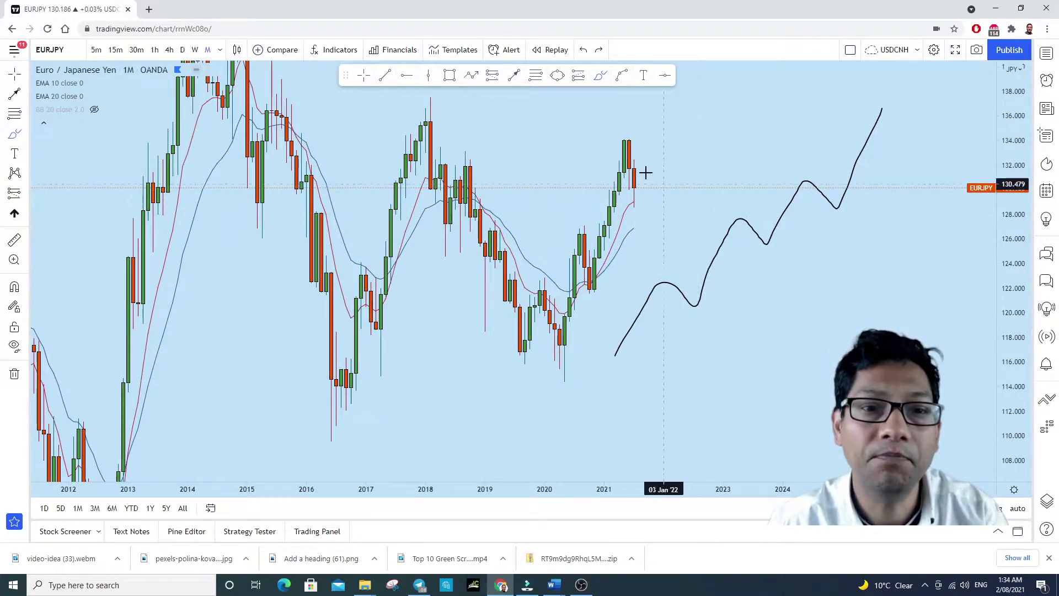
Draw a flat rectangle at about 127.07 starting May 2019, and brush-mark the 2020 high with its pullback and rally.
click(450, 77)
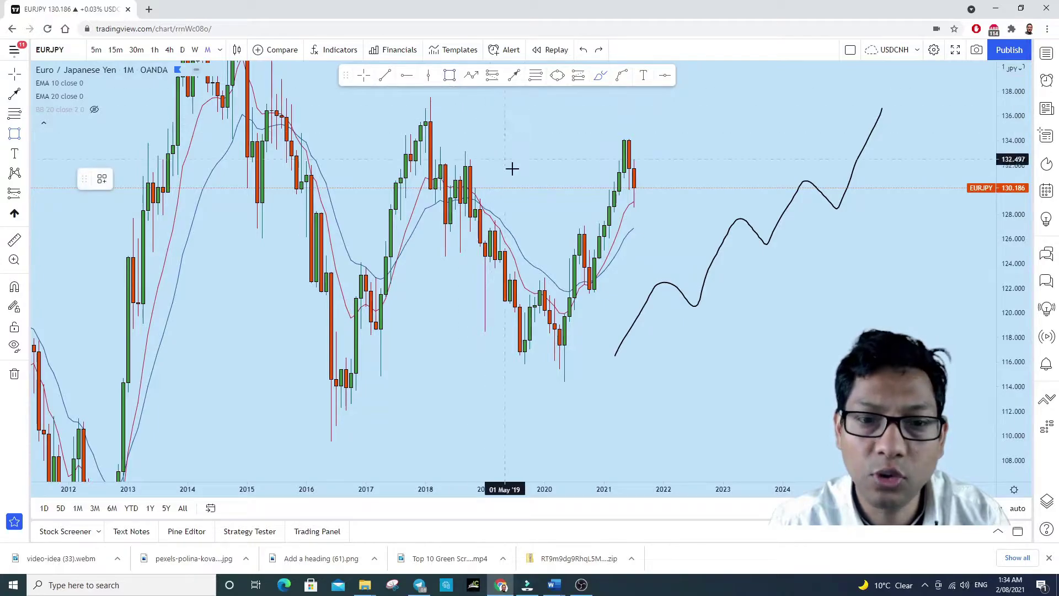
drag(505, 225, 738, 226)
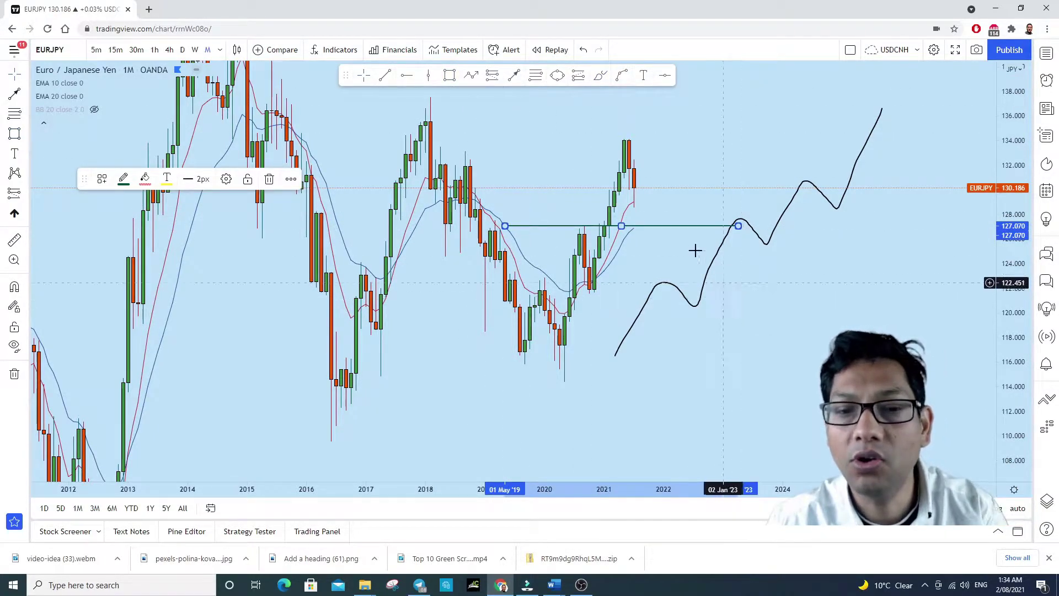
click(601, 75)
mouse_move(587, 221)
mouse_down()
mouse_move(567, 219)
mouse_move(584, 222)
mouse_up()
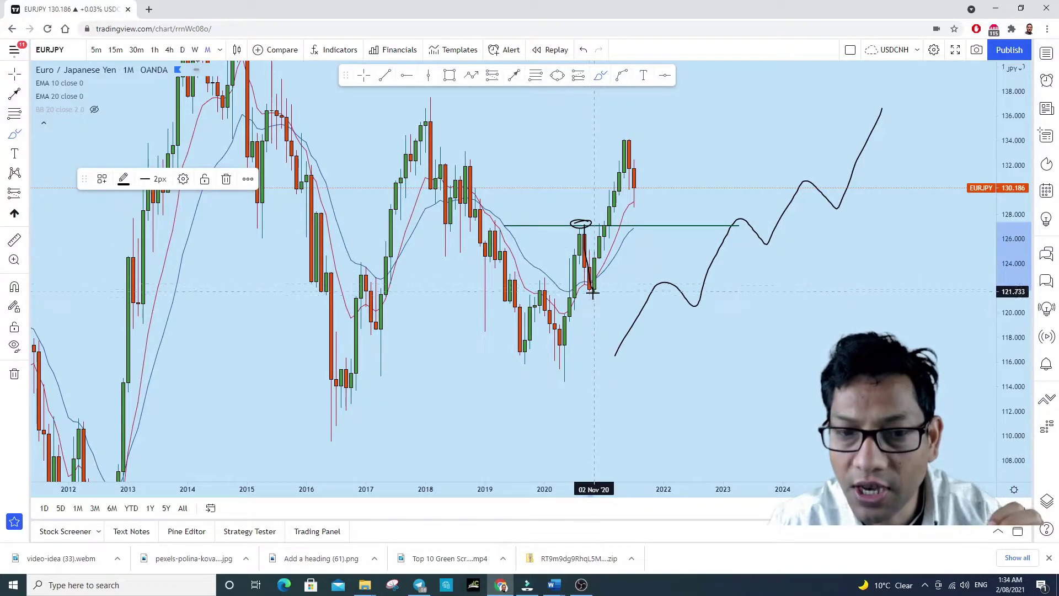
drag(593, 296, 629, 131)
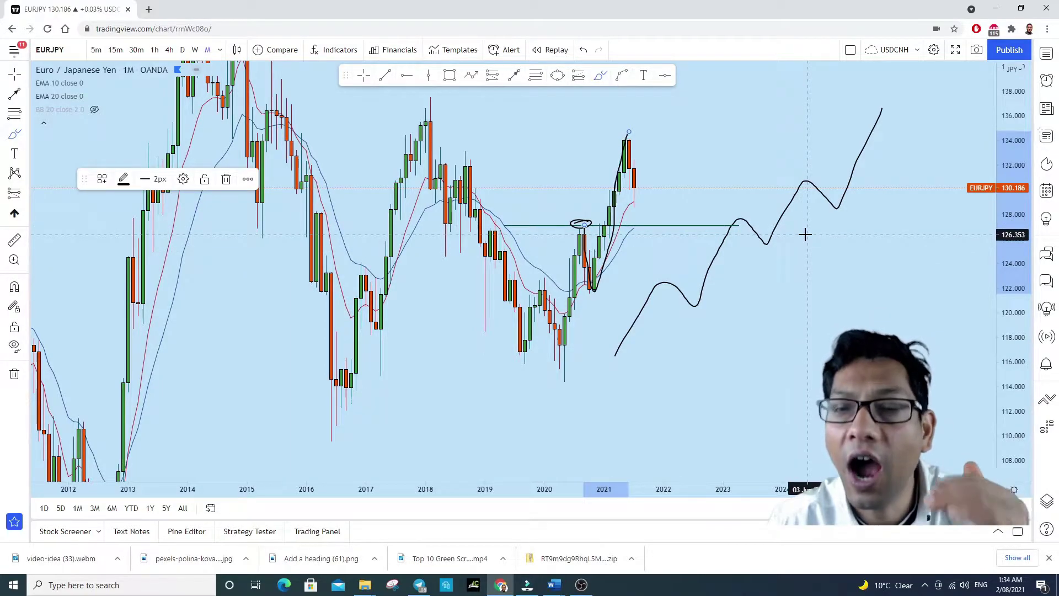
Sketch a support line, circled high and projected bounce over the sample uptrend, and undo all the drawings.
drag(628, 291, 872, 249)
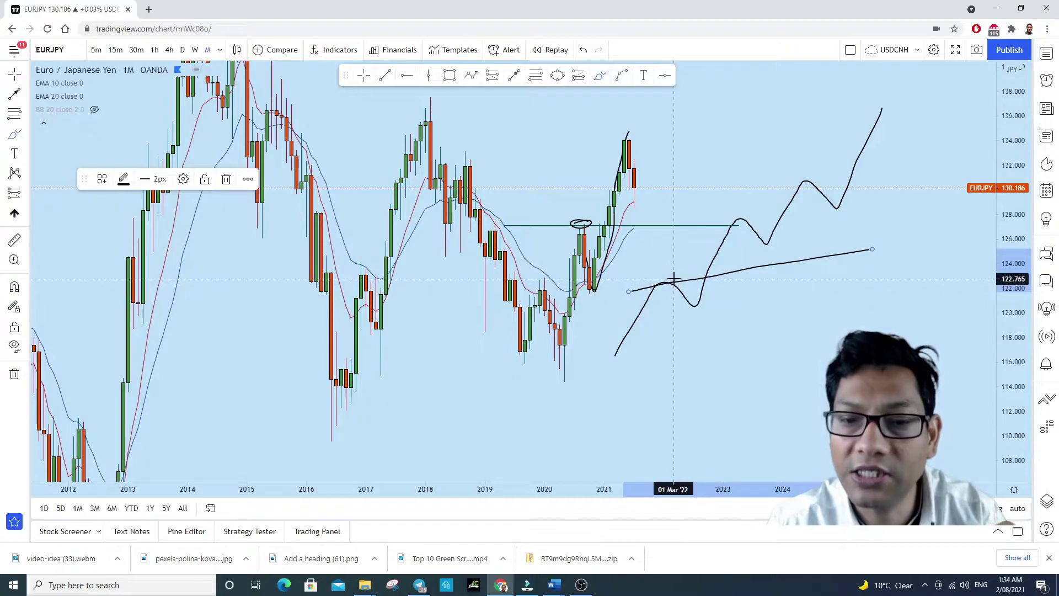
drag(659, 277, 667, 279)
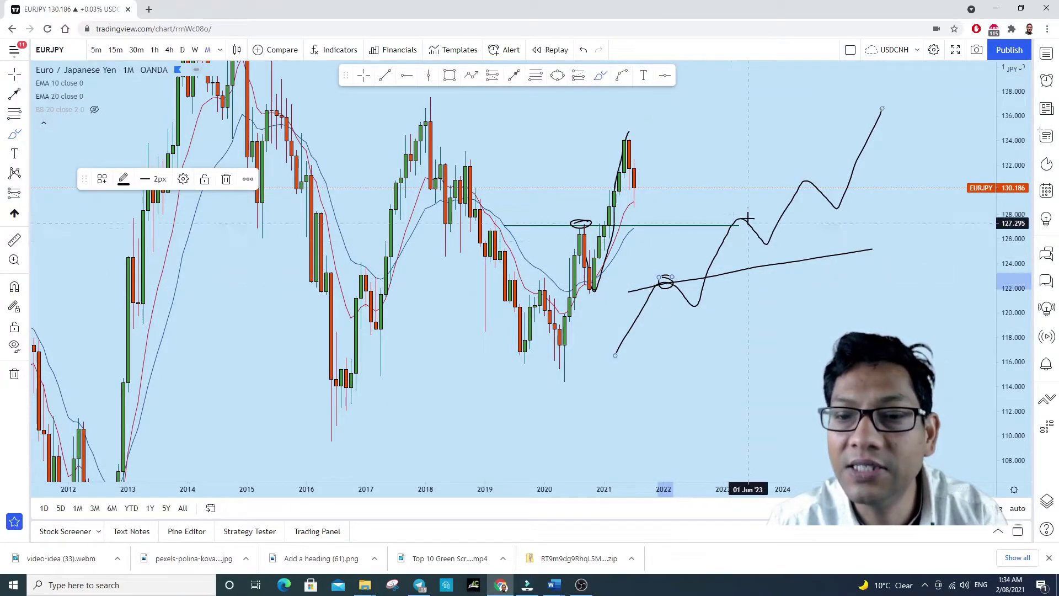
mouse_move(735, 215)
mouse_down()
mouse_move(781, 277)
mouse_move(896, 62)
mouse_up()
mouse_move(859, 110)
mouse_down()
mouse_move(890, 88)
mouse_move(871, 108)
mouse_up()
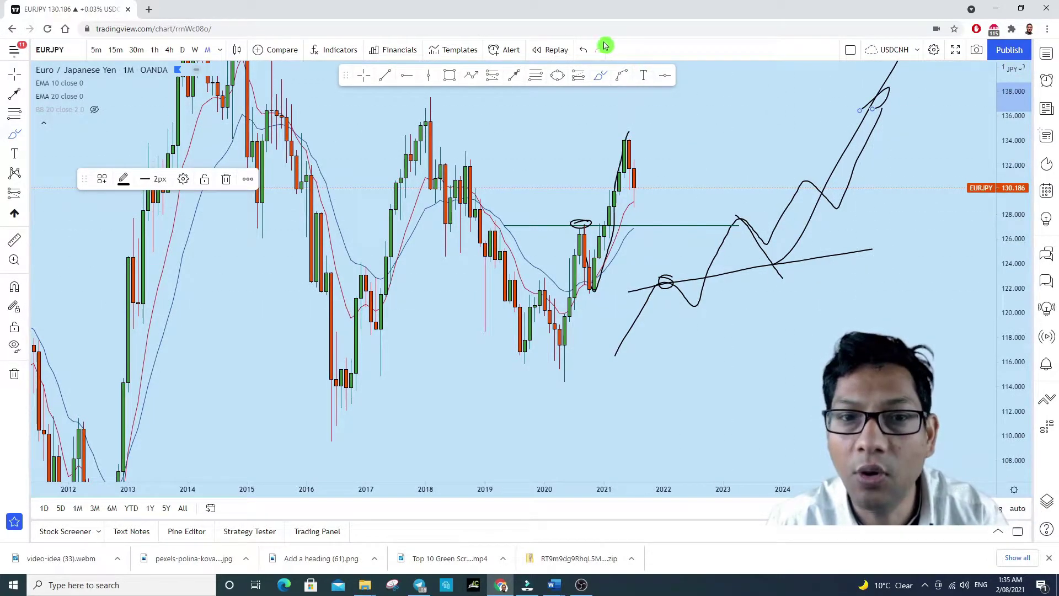
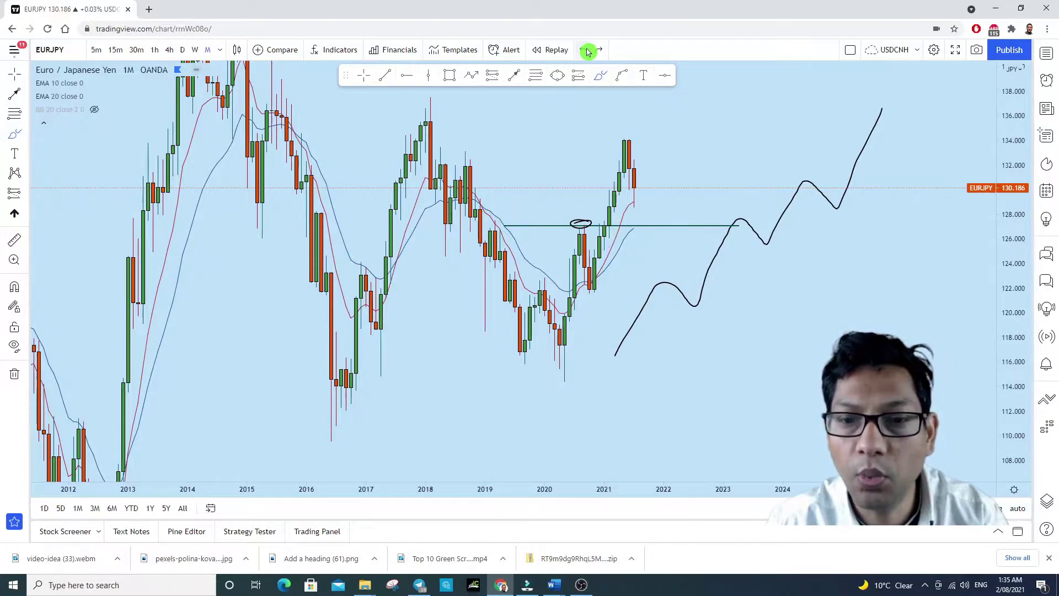
click(587, 51)
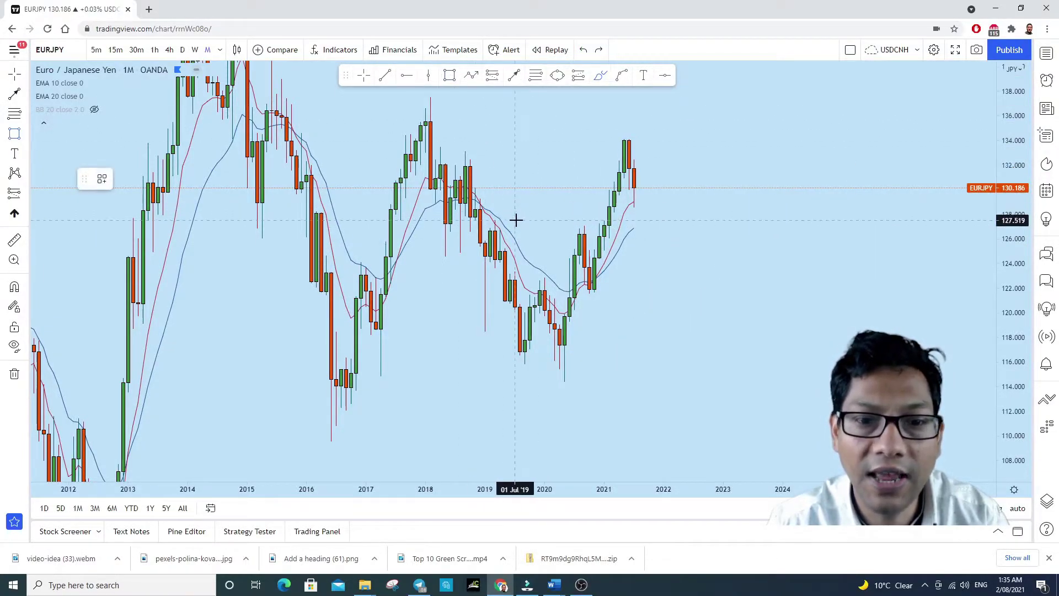
Draw a flat rectangle as a horizontal level at about 127.07, from June 2019 to well beyond the latest candle.
drag(508, 226, 851, 225)
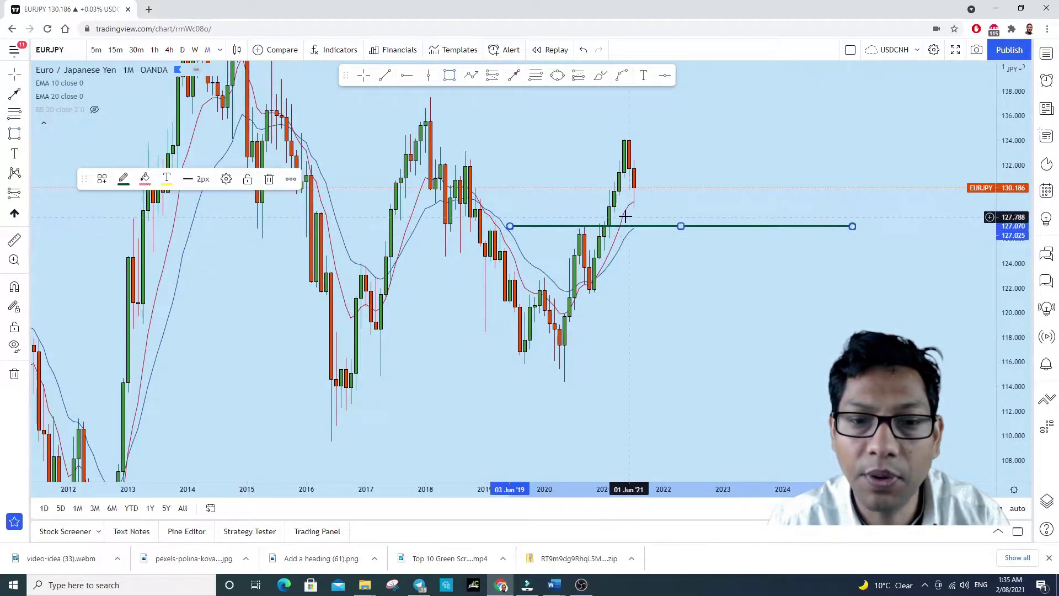
drag(585, 219, 574, 222)
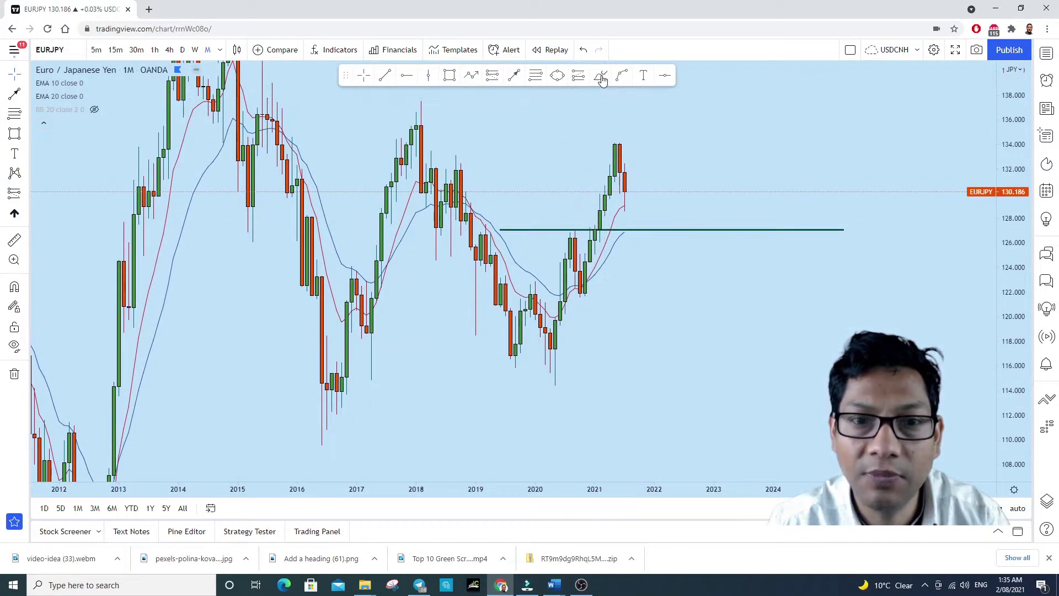
Brush-mark the 2020 high and a projected drop to the 127 level with a bounce, and undo the strokes.
click(575, 229)
mouse_move(630, 189)
mouse_down()
mouse_move(652, 230)
mouse_move(718, 137)
mouse_up()
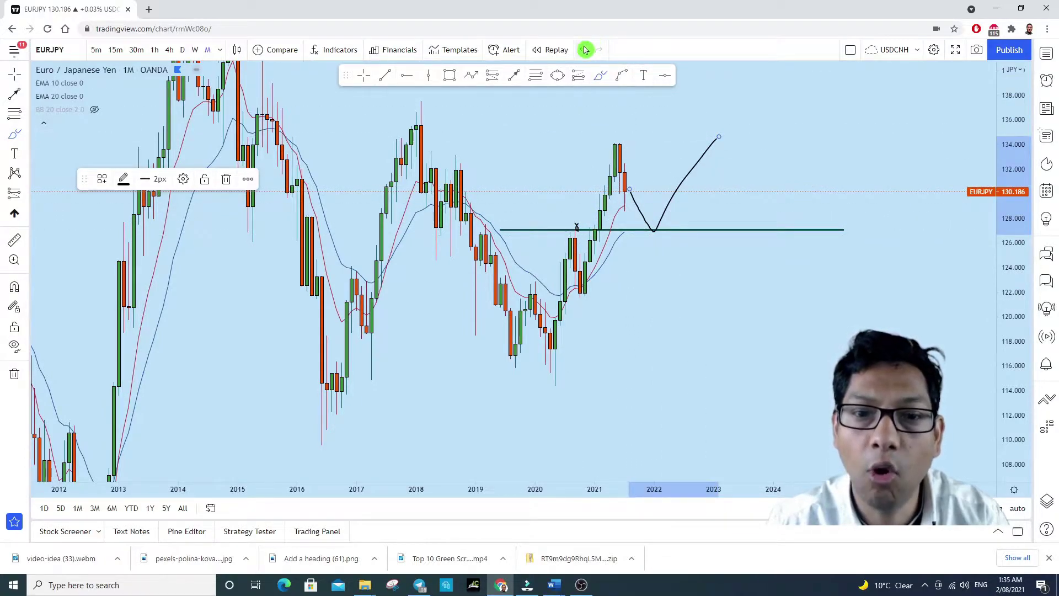
click(586, 49)
Brush a short rising stroke from the latest monthly candle's low and undo it.
drag(1014, 333, 1013, 298)
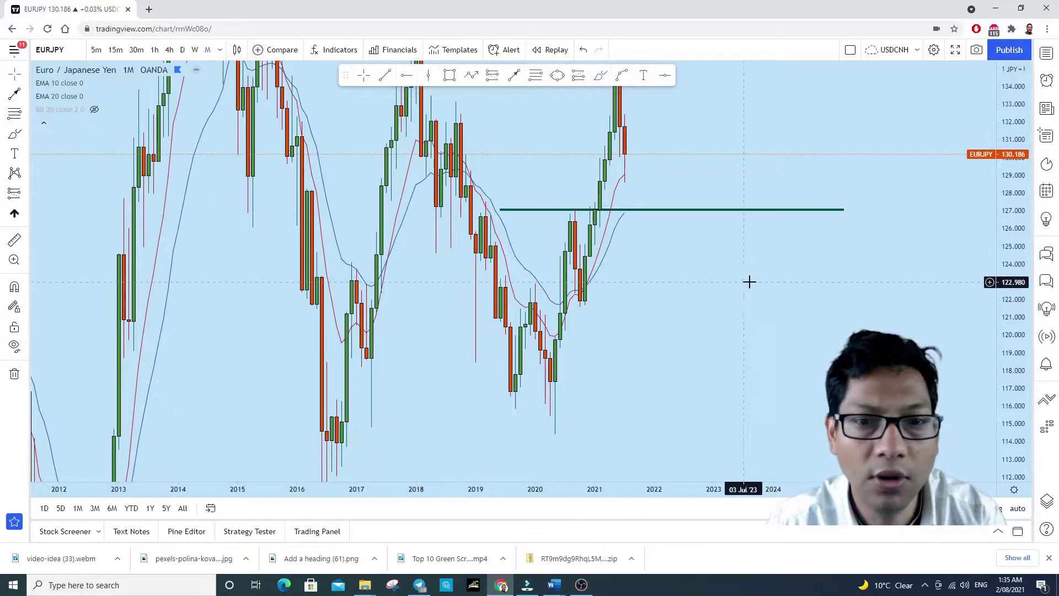
drag(747, 300, 760, 366)
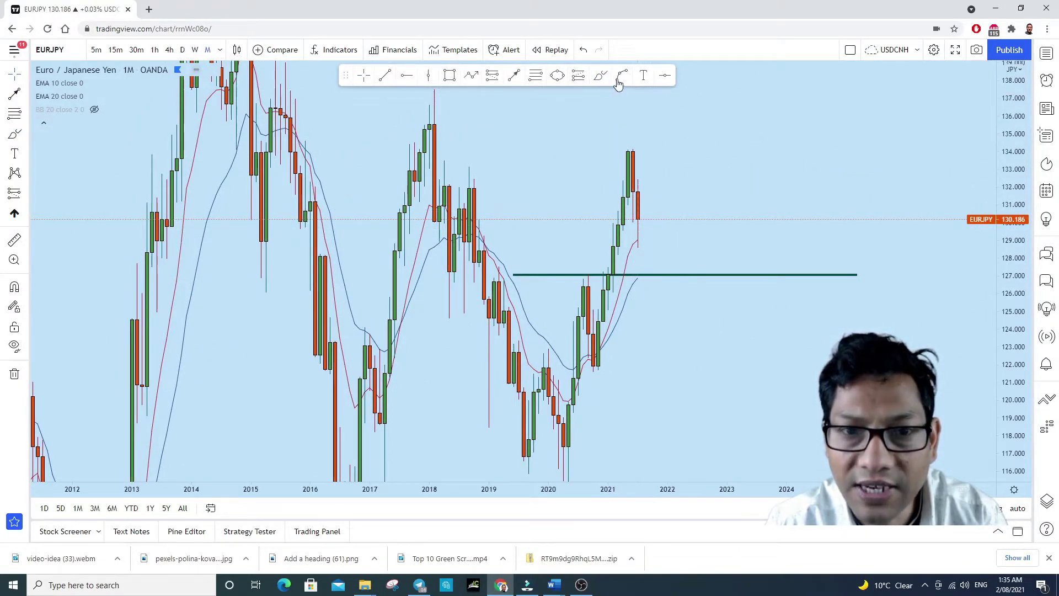
click(601, 75)
mouse_move(654, 235)
mouse_down()
mouse_move(636, 235)
mouse_move(655, 237)
mouse_move(648, 220)
mouse_up()
click(588, 50)
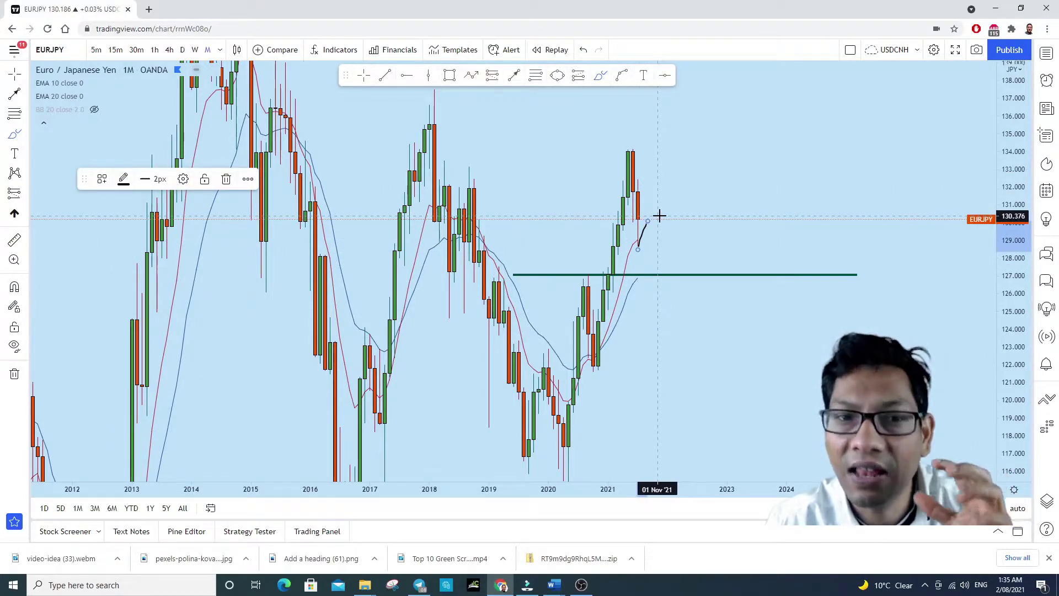
click(582, 49)
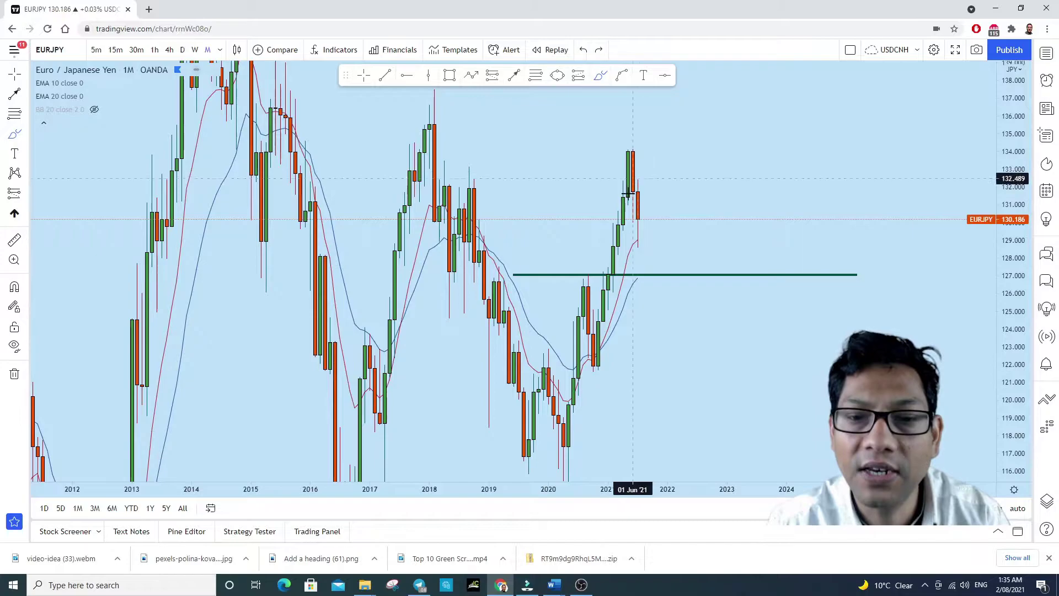
Sketch projected declines with arrowheads from the current price to the 127 level, and undo them.
mouse_move(638, 213)
mouse_down()
mouse_move(657, 225)
mouse_move(663, 269)
mouse_move(678, 251)
mouse_move(675, 266)
mouse_up()
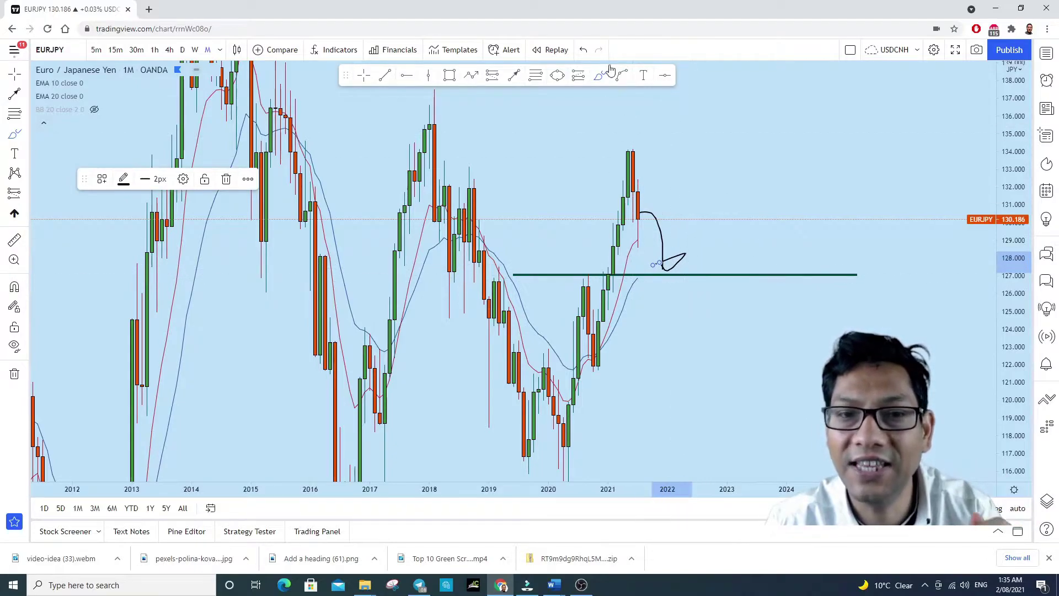
click(585, 51)
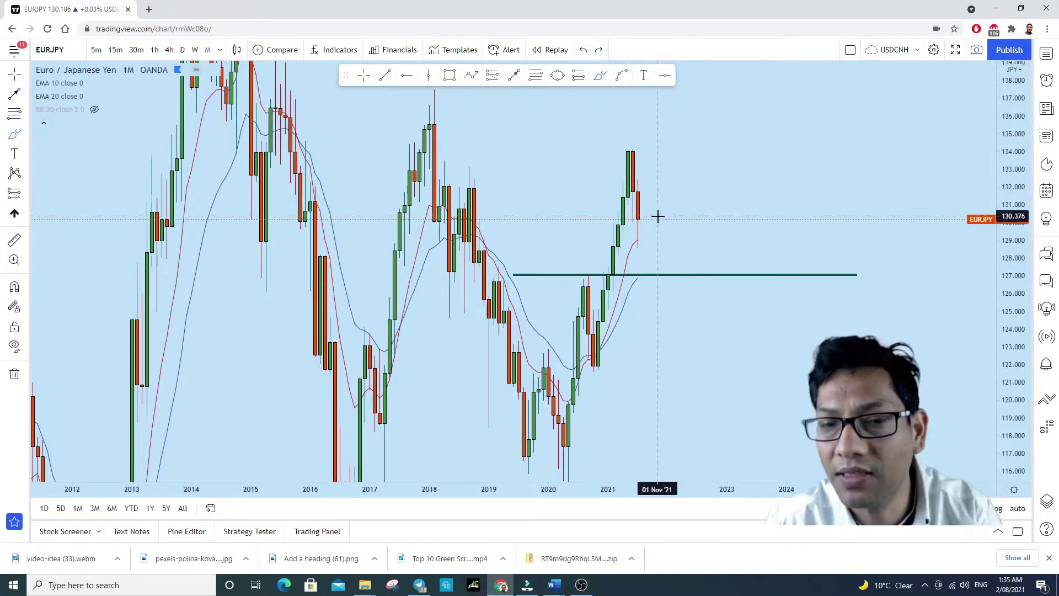
mouse_move(650, 217)
mouse_down()
mouse_move(681, 281)
mouse_move(652, 271)
mouse_up()
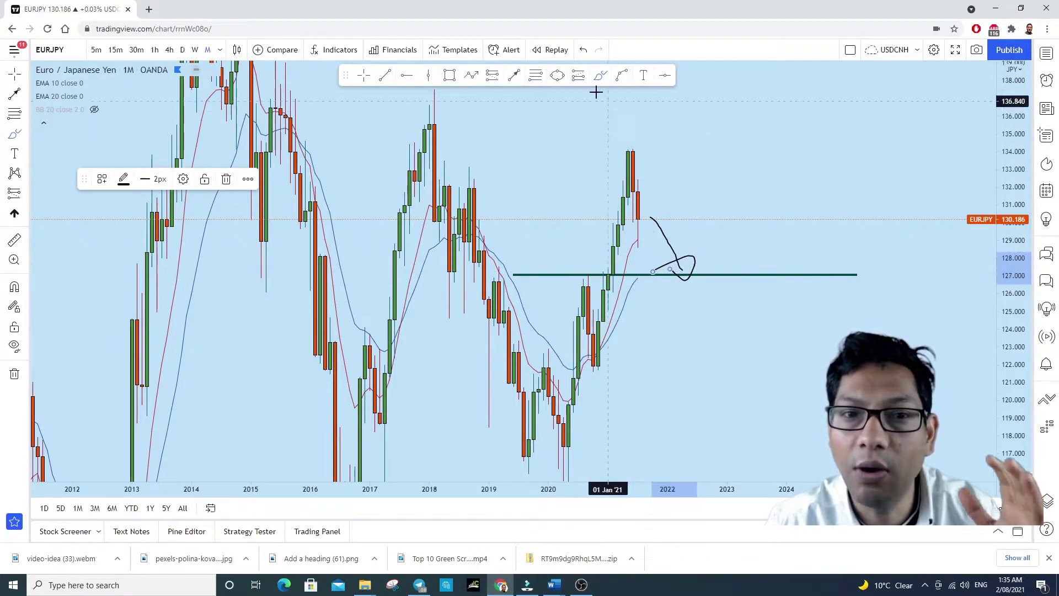
click(581, 50)
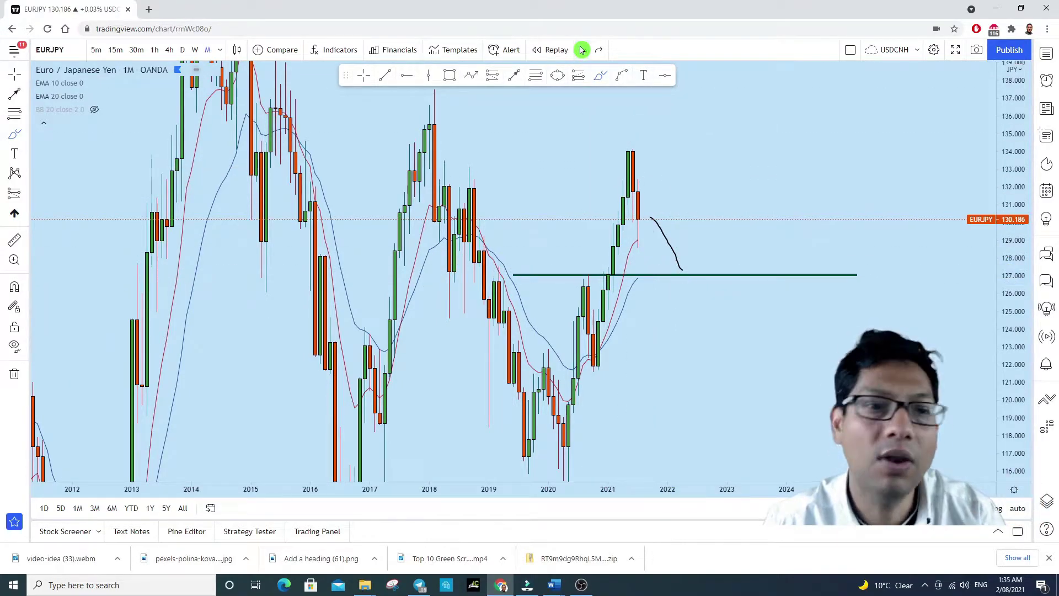
Switch the EURJPY chart to the weekly timeframe to examine recent price action above the 127 level.
click(196, 50)
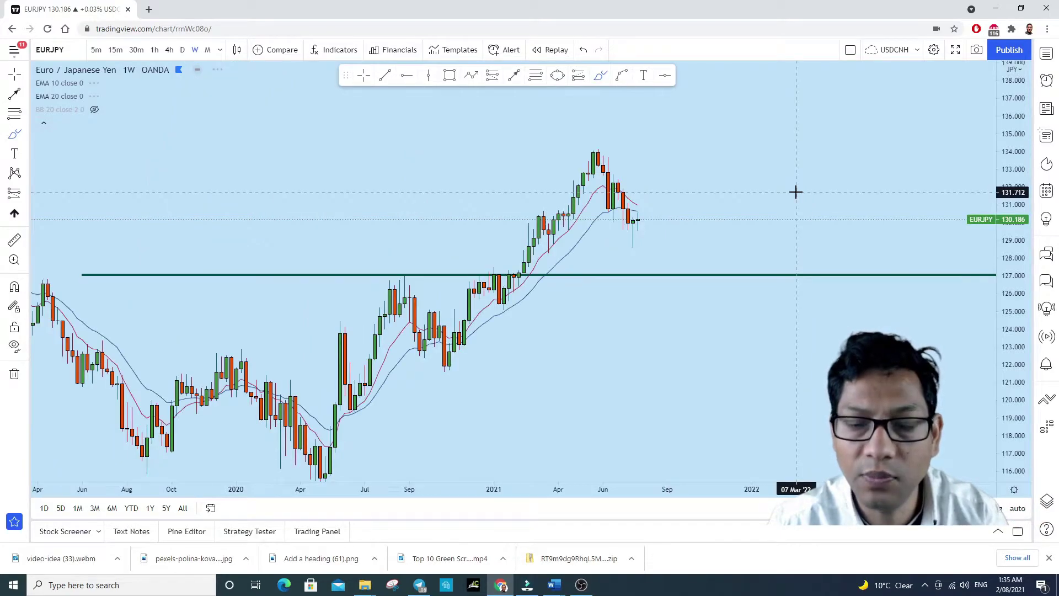
drag(1016, 371, 1020, 259)
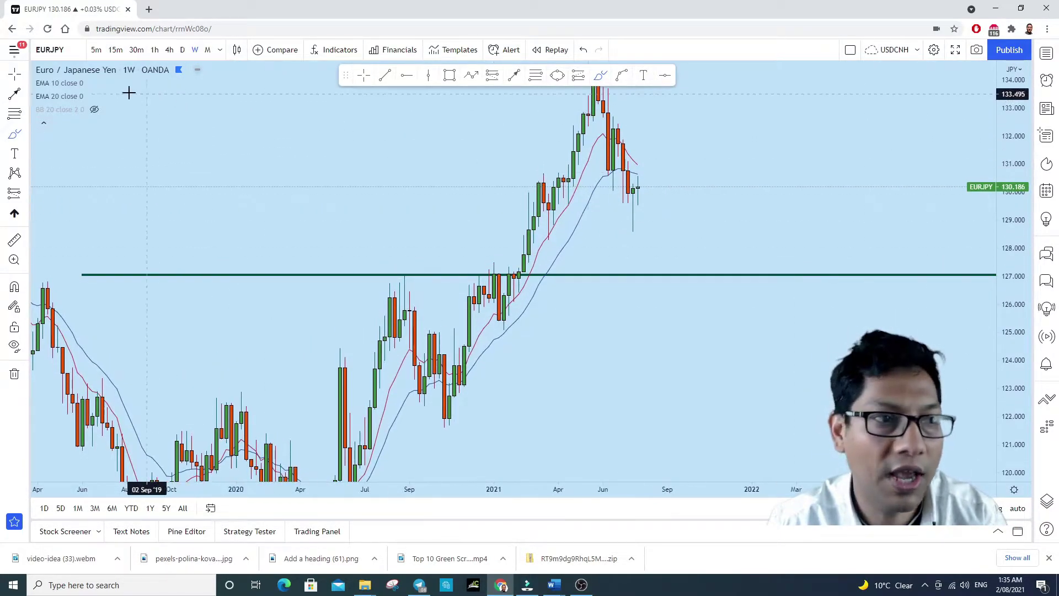
drag(693, 233, 791, 217)
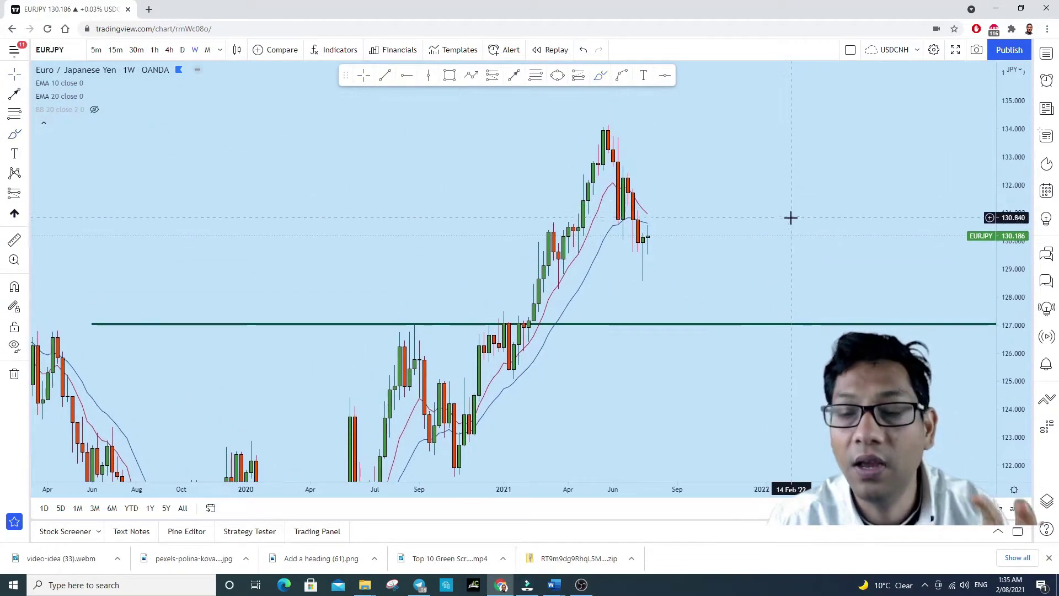
Brush the recent weekly decline from the peak near 134 and a bounce from the latest low, and undo the strokes.
scroll(788, 223, up, 1)
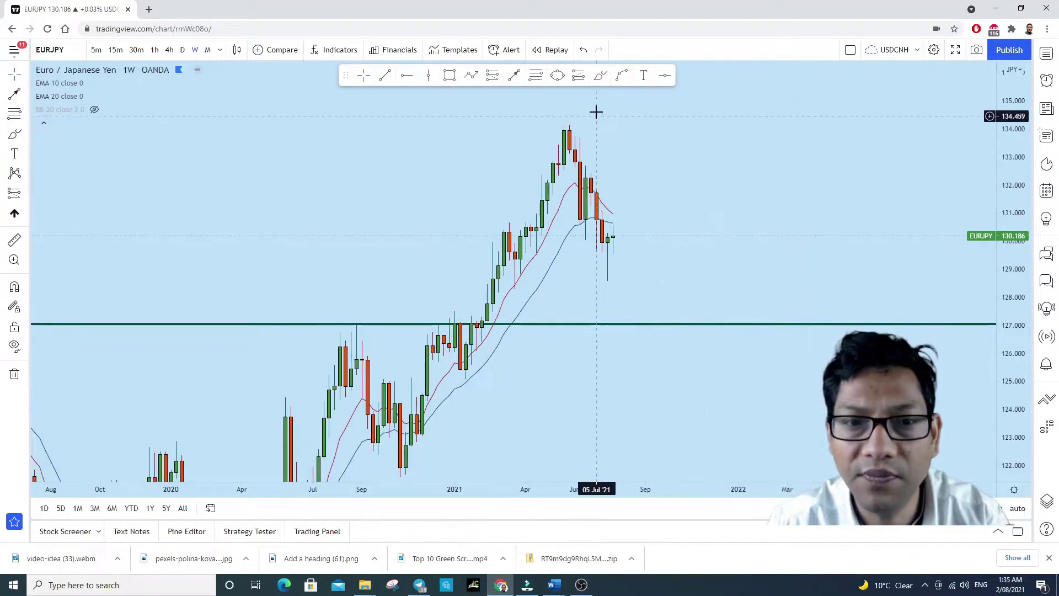
click(601, 75)
mouse_move(568, 131)
mouse_down()
mouse_move(595, 210)
mouse_move(595, 182)
mouse_move(560, 178)
mouse_move(596, 206)
mouse_move(612, 270)
mouse_move(629, 216)
mouse_up()
click(583, 50)
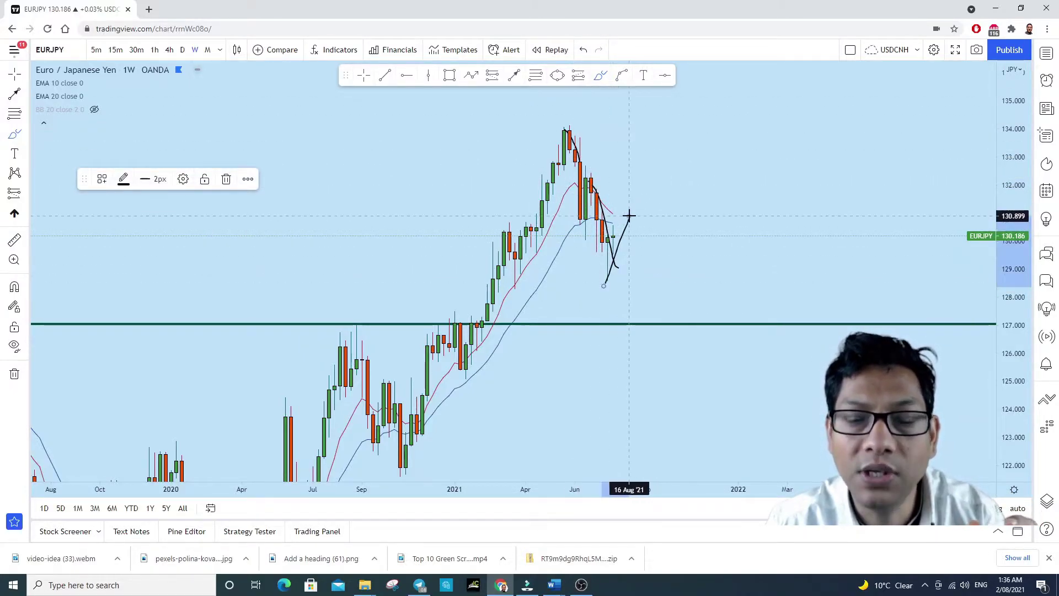
click(585, 50)
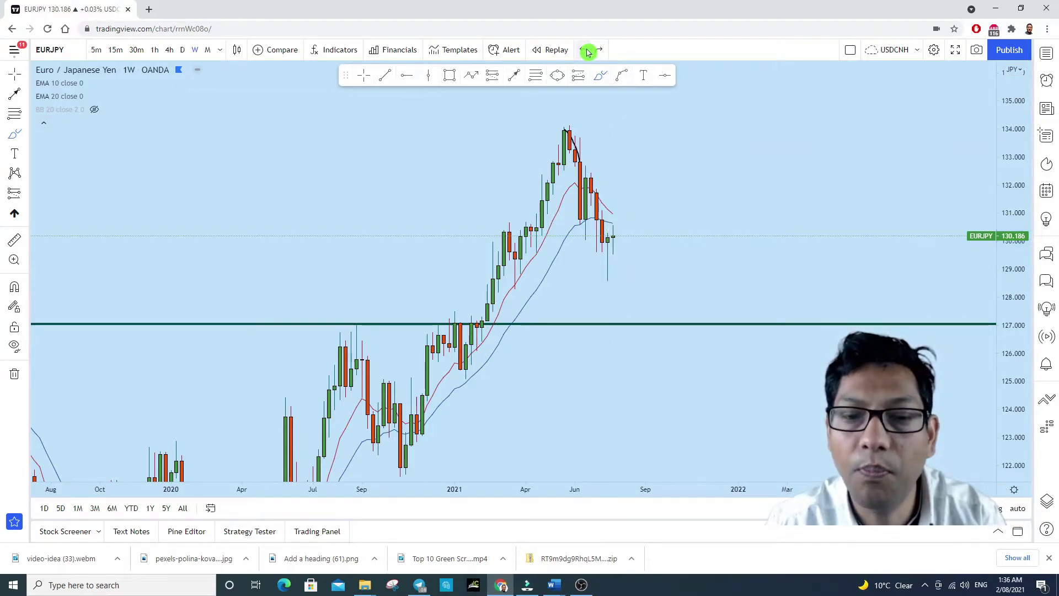
Brush a circle around the latest weekly low near 128.5 and a rising path to about 133.7, undoing each.
drag(629, 272, 608, 283)
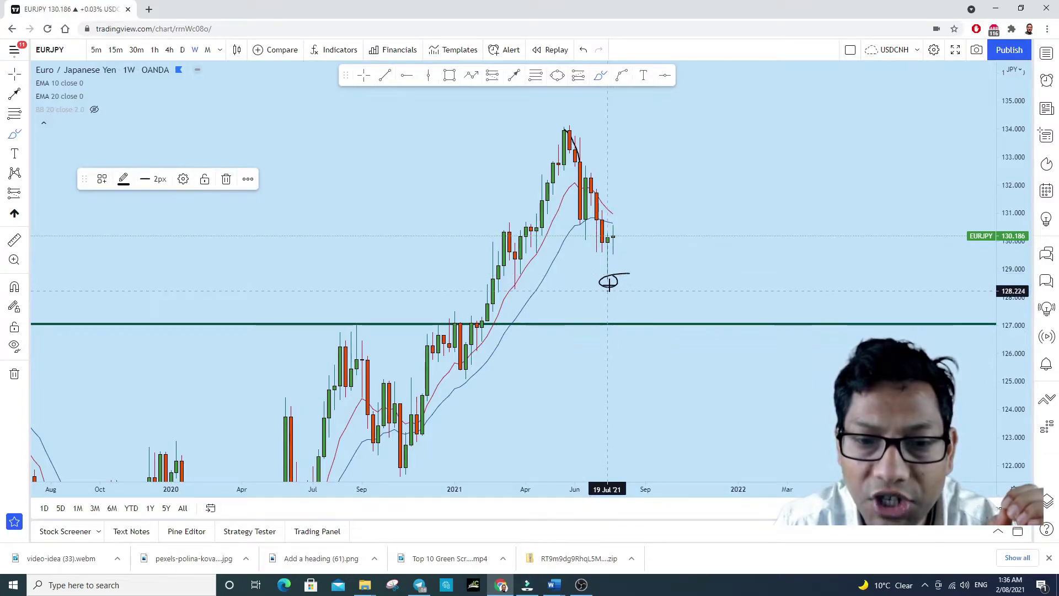
click(586, 50)
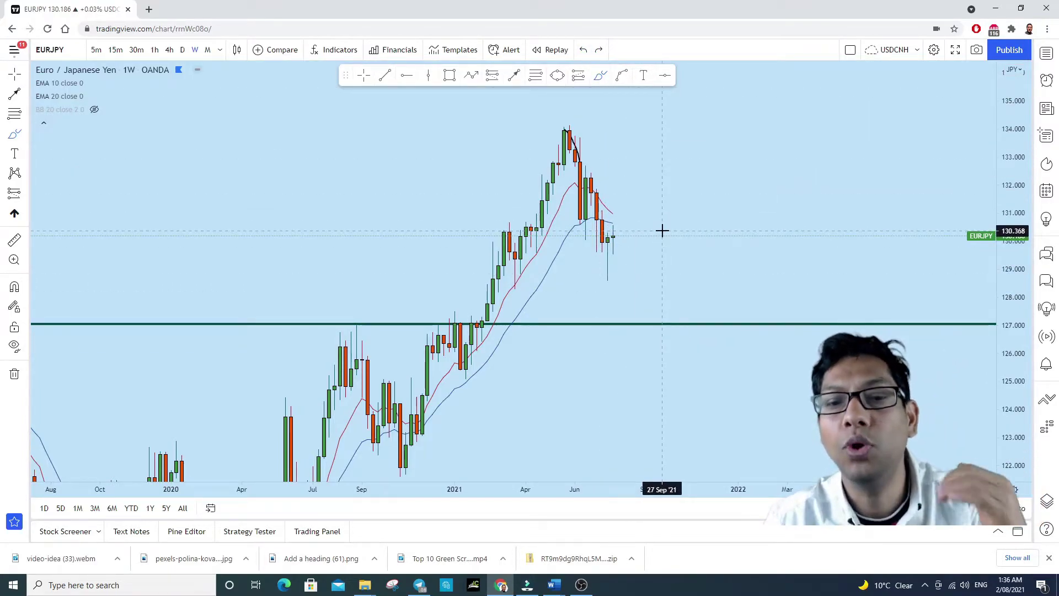
drag(612, 237, 646, 139)
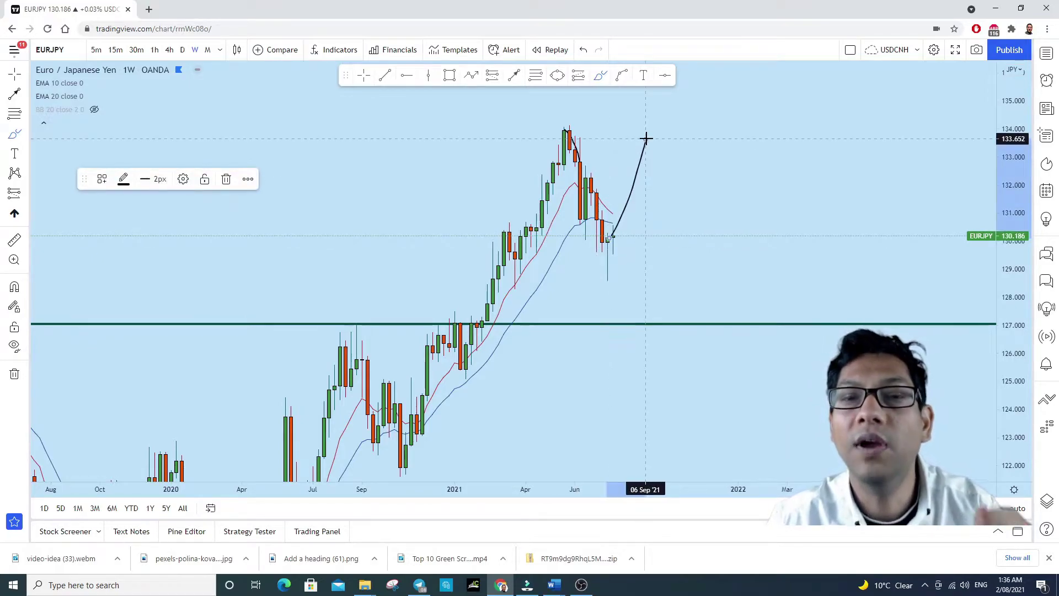
click(588, 51)
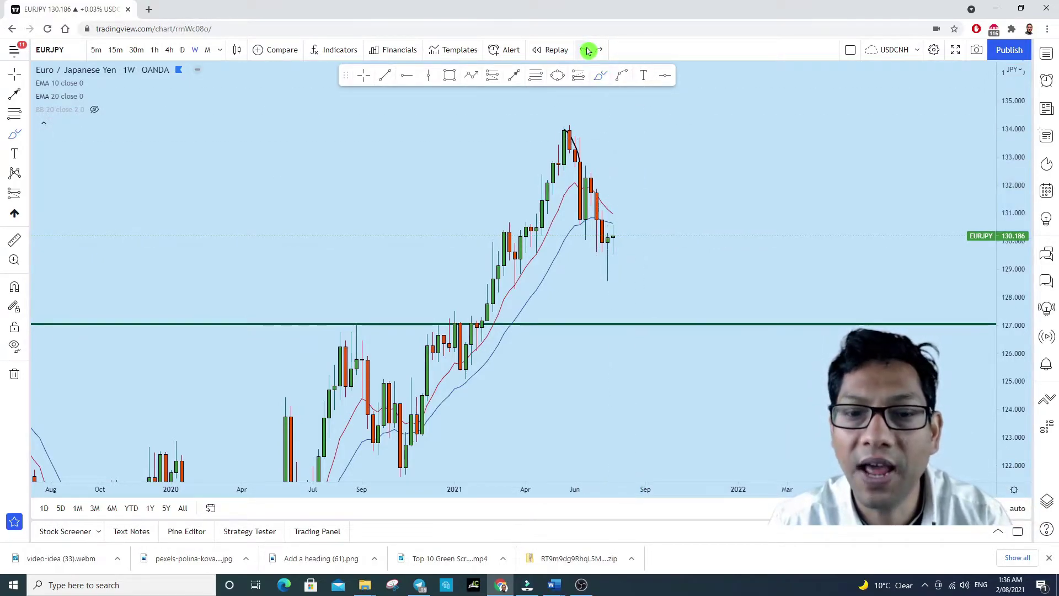
Circle the latest weekly candle and its upper wick below the moving averages with the brush, and undo the marks.
drag(1004, 297, 680, 242)
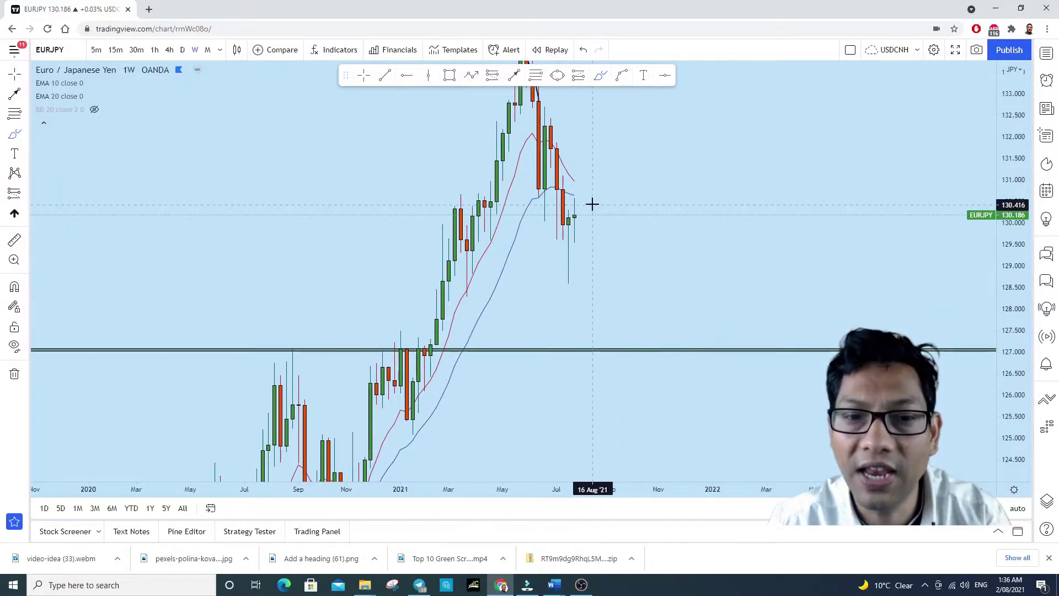
click(582, 188)
mouse_move(569, 196)
mouse_down()
mouse_move(571, 235)
mouse_move(586, 191)
mouse_up()
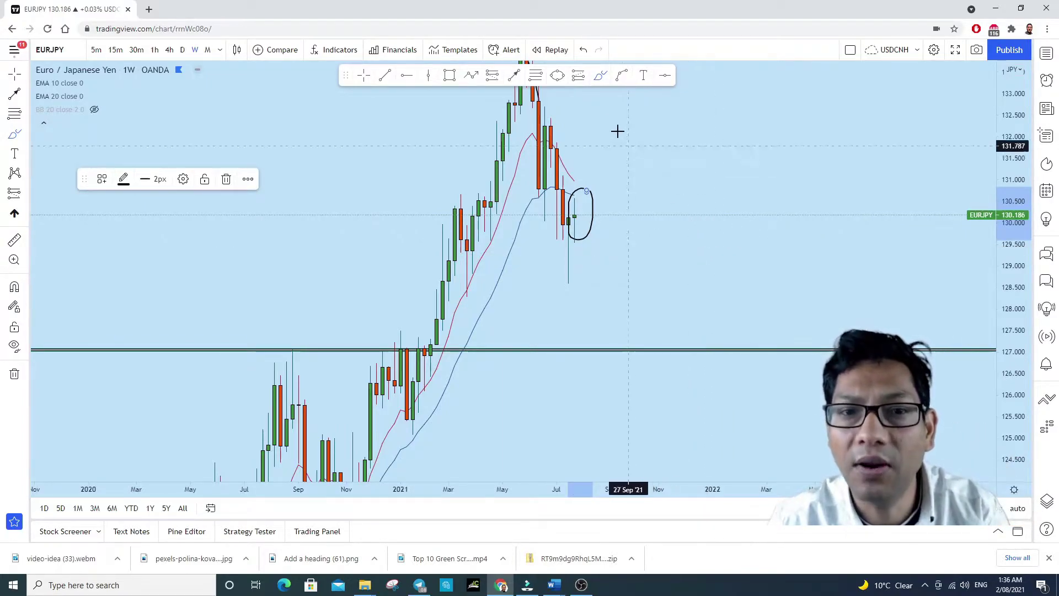
click(583, 49)
mouse_move(571, 197)
mouse_down()
mouse_move(589, 204)
mouse_move(575, 193)
mouse_move(572, 219)
mouse_move(635, 205)
mouse_up()
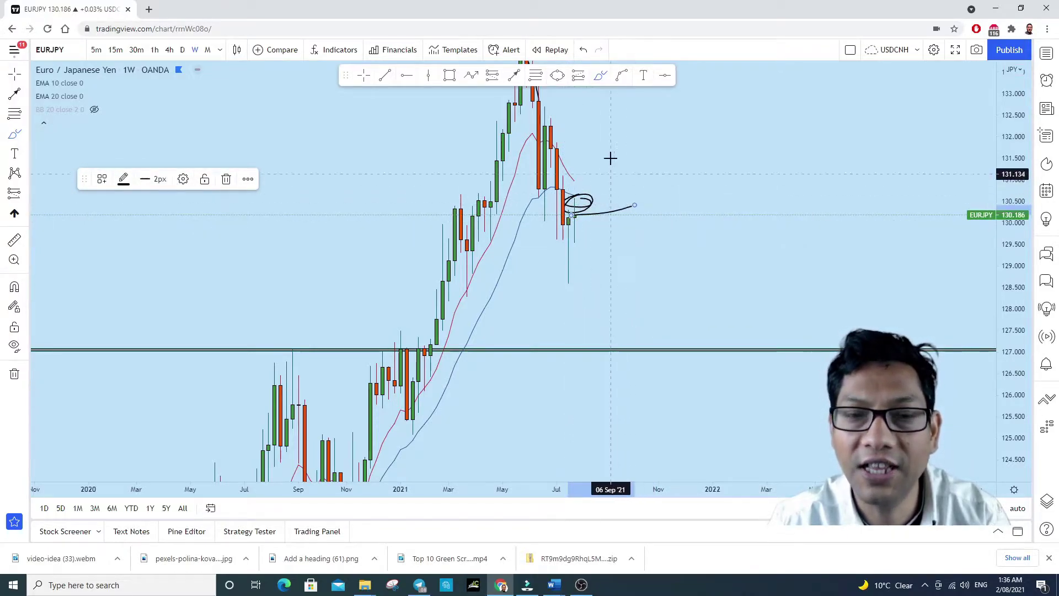
click(584, 48)
Brush projected declines from the latest weekly candle's high, one ending in an arrowhead near 128, and undo them.
drag(576, 197, 622, 269)
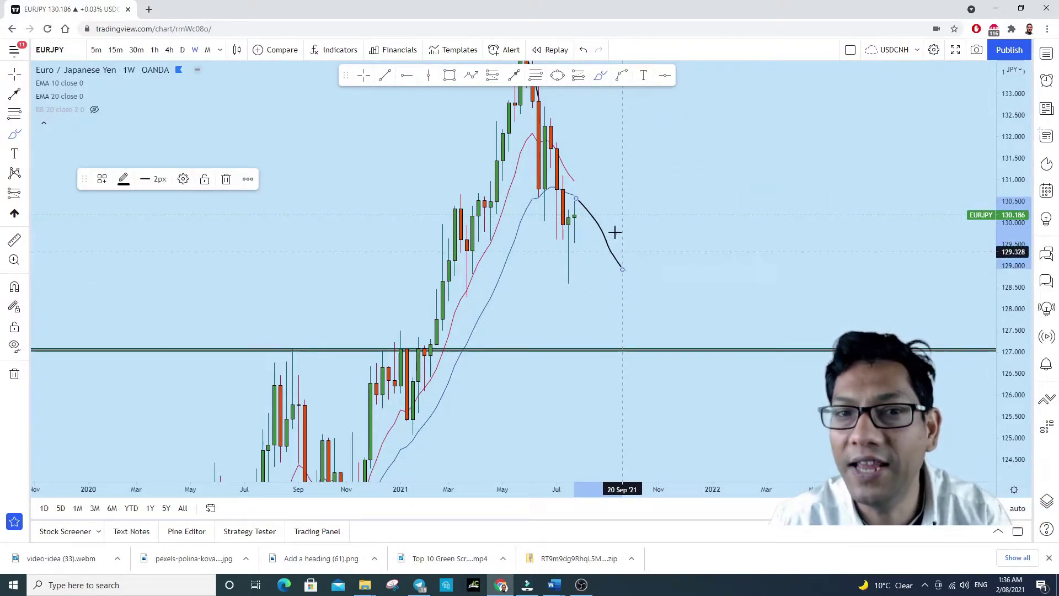
click(584, 49)
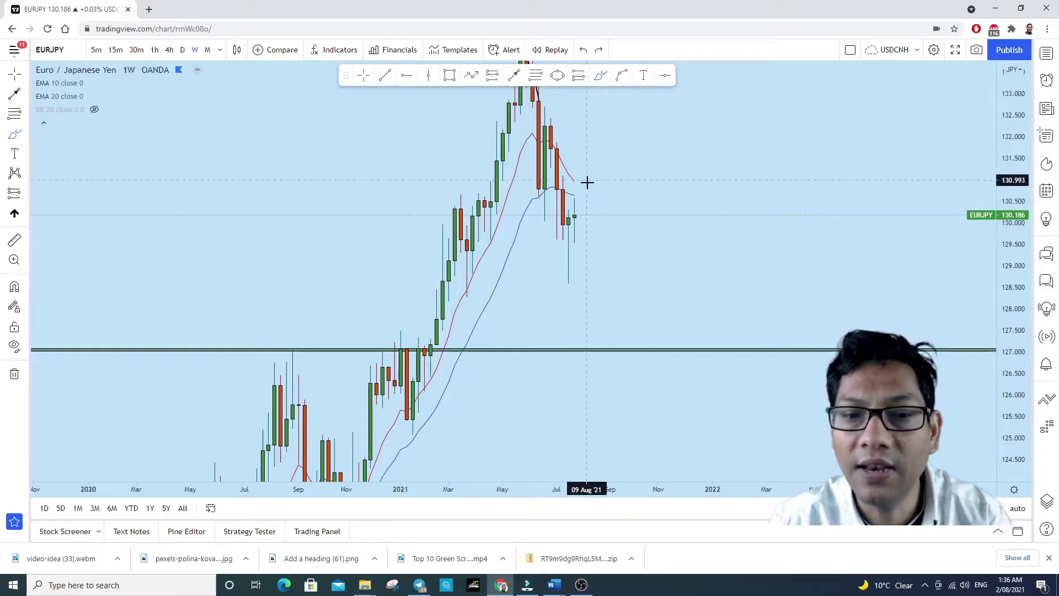
mouse_move(576, 199)
mouse_down()
mouse_move(629, 257)
mouse_move(669, 260)
mouse_move(611, 283)
mouse_up()
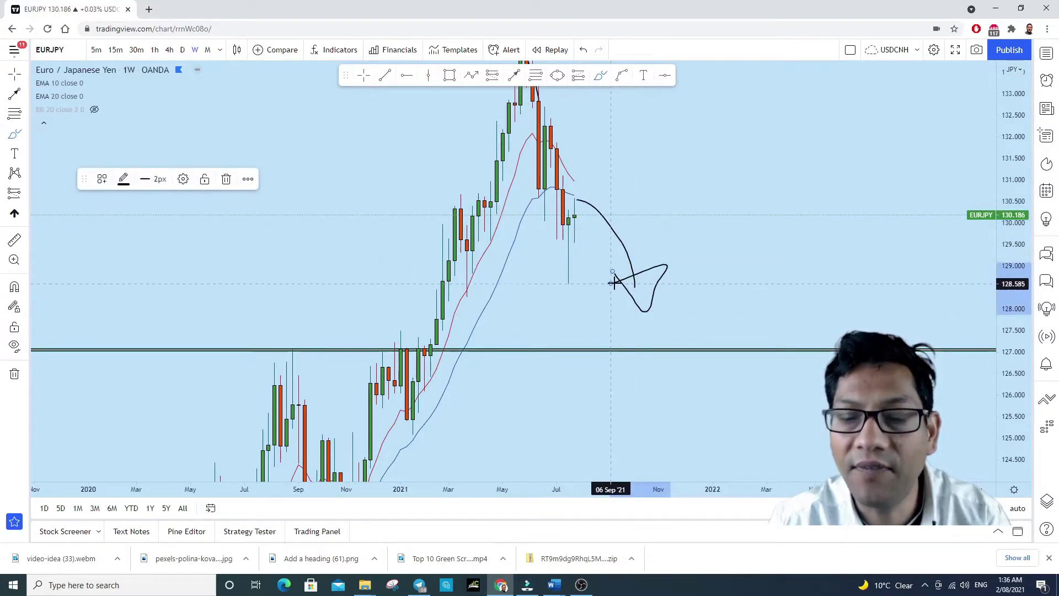
click(584, 51)
click(584, 51)
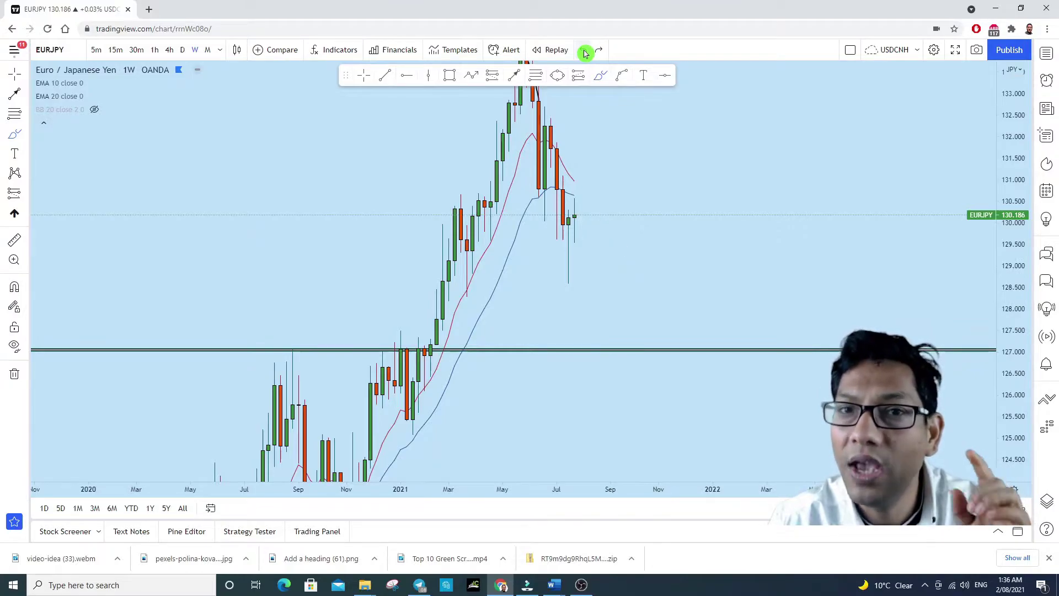
Brush arcs at the lows and highs of the last two weekly candles to compare their ranges, and undo them.
drag(552, 282, 604, 279)
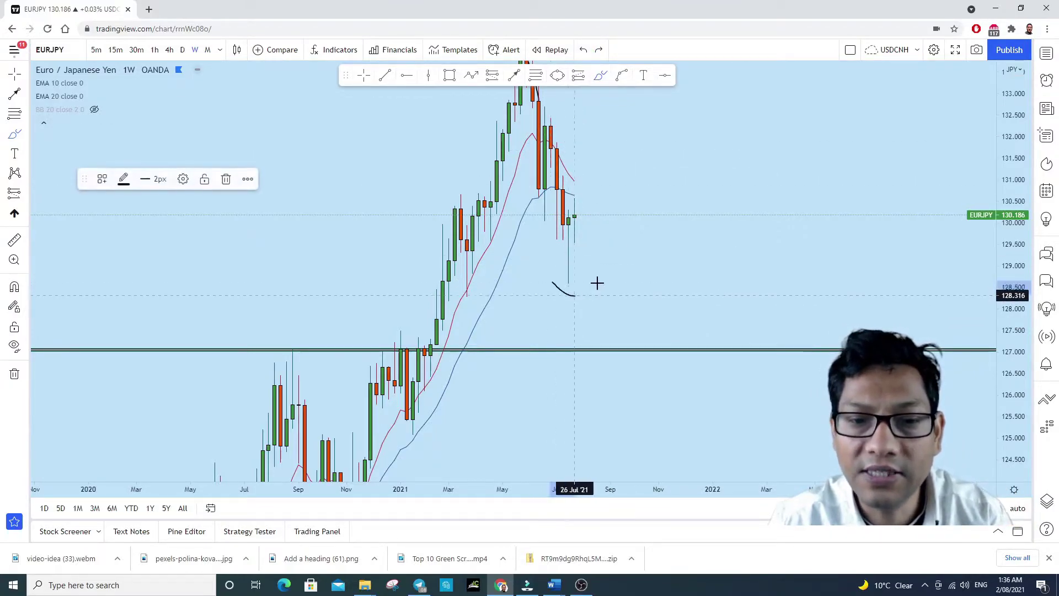
drag(570, 242, 622, 228)
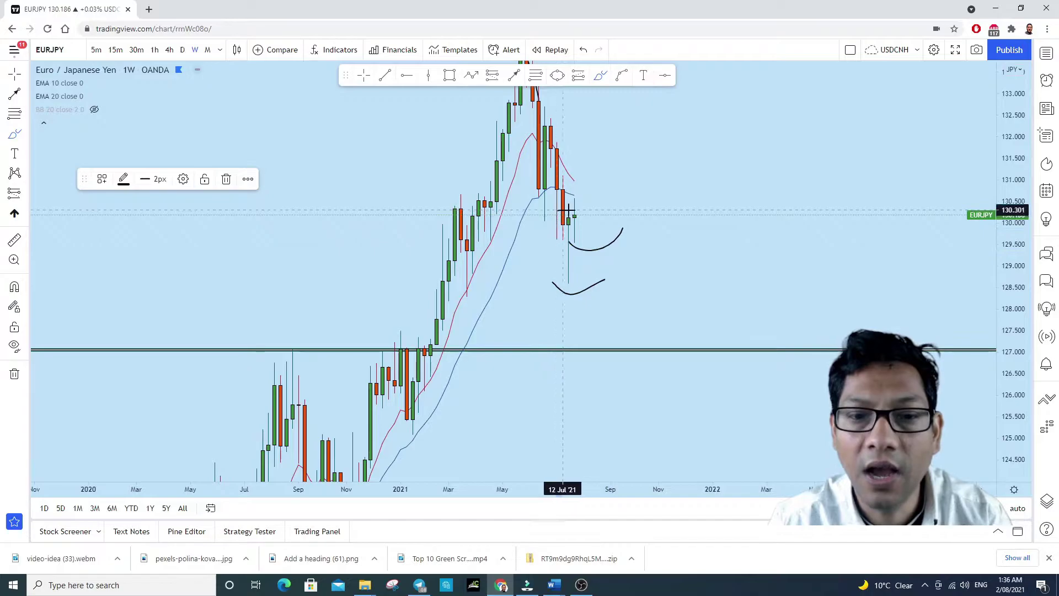
drag(570, 196, 610, 206)
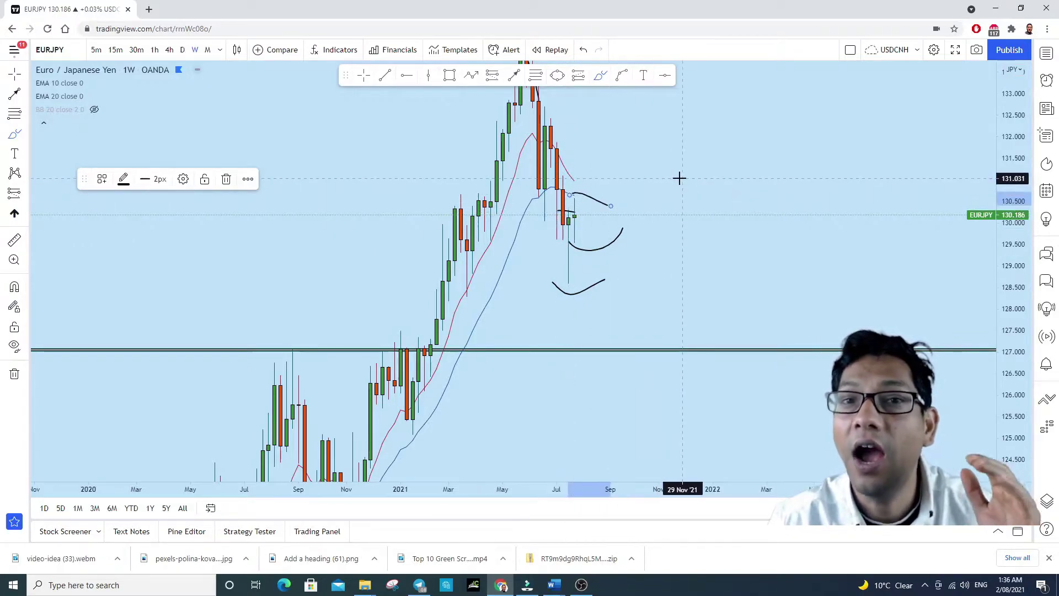
mouse_move(557, 255)
mouse_down()
mouse_move(571, 226)
mouse_move(562, 268)
mouse_move(597, 230)
mouse_up()
click(583, 52)
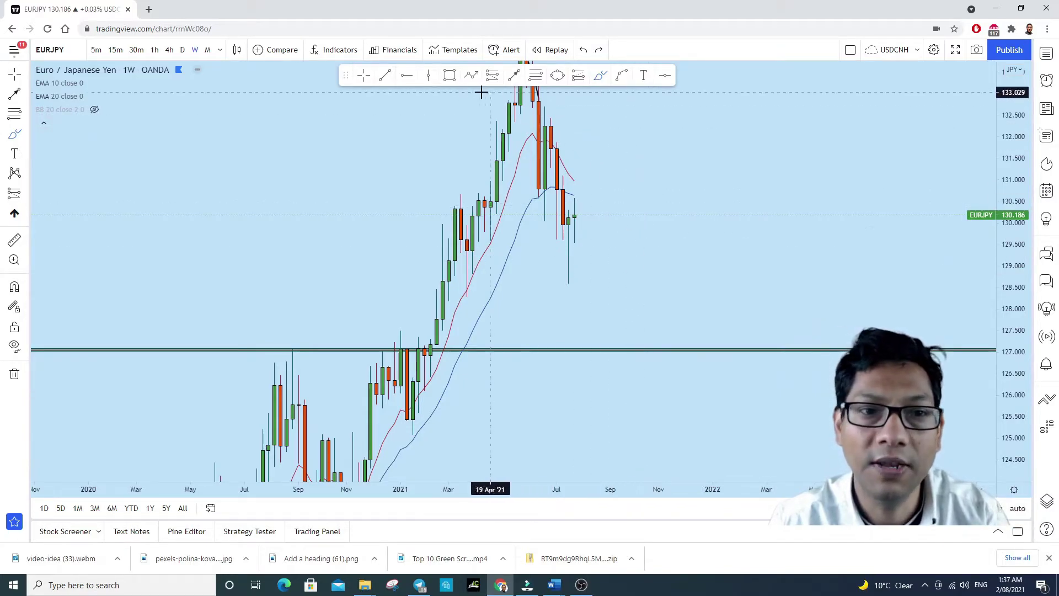
Draw a thin horizontal rectangle at about 130.66 from January 2021 into 2022 to mark the broken level.
click(449, 76)
drag(403, 195, 815, 195)
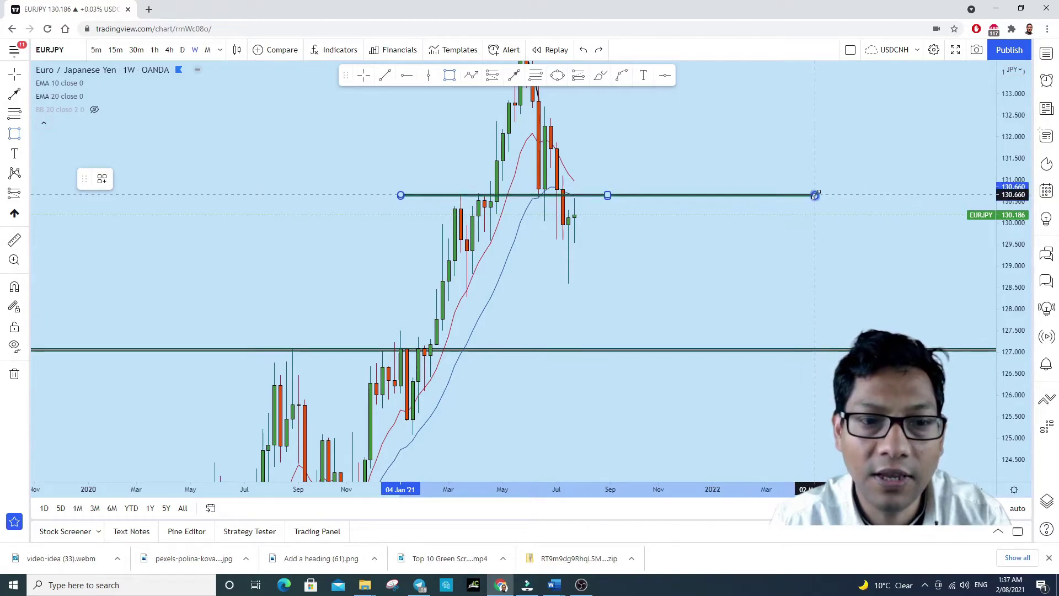
Brush the 2021 weekly swings around the 130.66 level, with a retest and projected drop to about 128, and undo the strokes.
click(513, 75)
drag(465, 186, 447, 194)
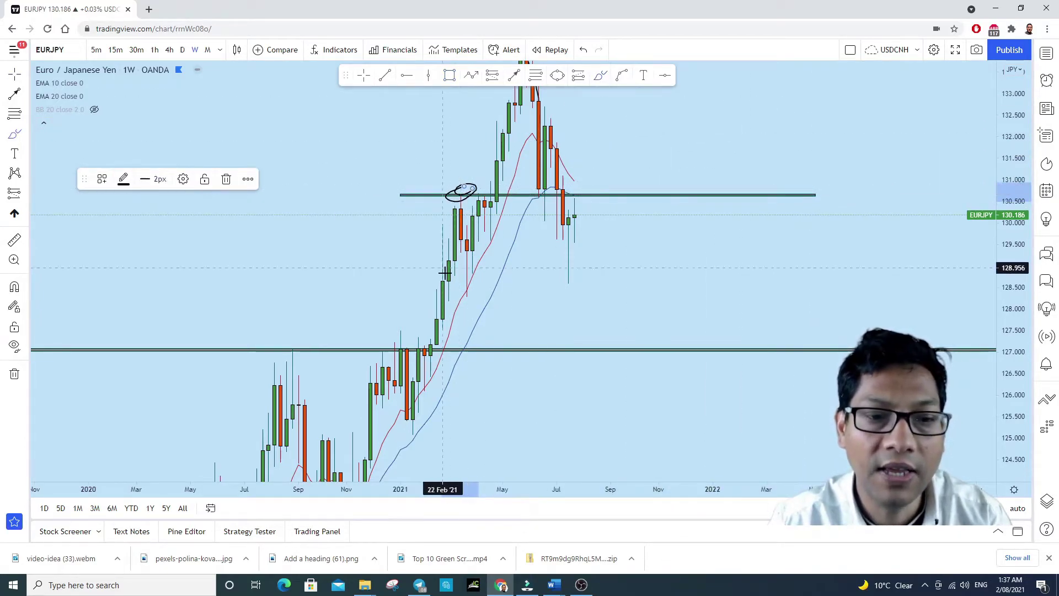
mouse_move(430, 349)
mouse_down()
mouse_move(461, 189)
mouse_move(472, 292)
mouse_move(524, 55)
mouse_move(537, 104)
mouse_up()
mouse_move(493, 164)
mouse_down()
mouse_move(524, 108)
mouse_move(549, 220)
mouse_move(554, 143)
mouse_move(568, 276)
mouse_move(585, 218)
mouse_up()
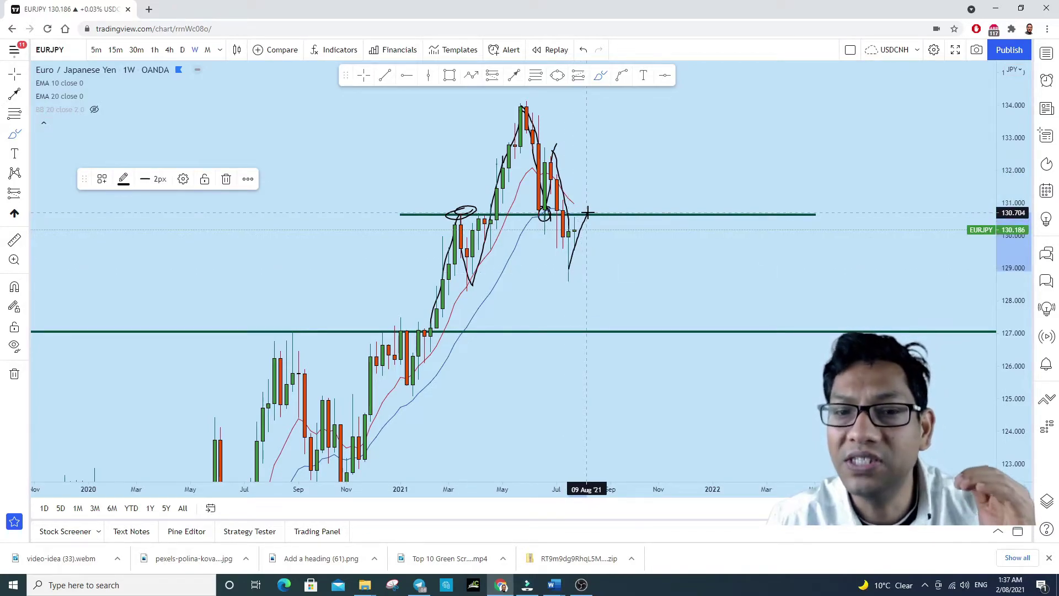
drag(590, 211, 634, 297)
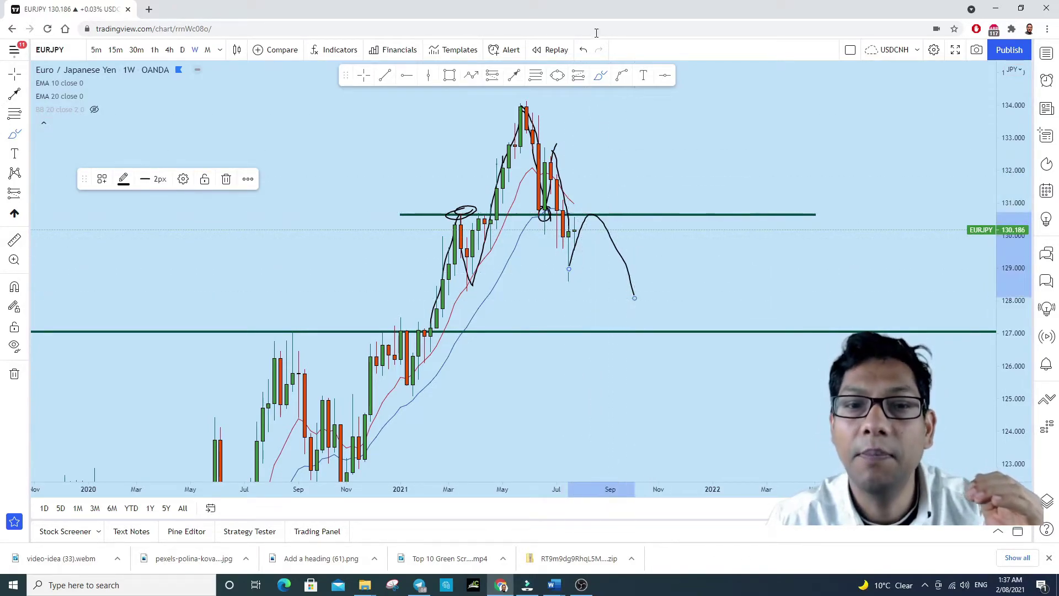
click(581, 55)
click(582, 55)
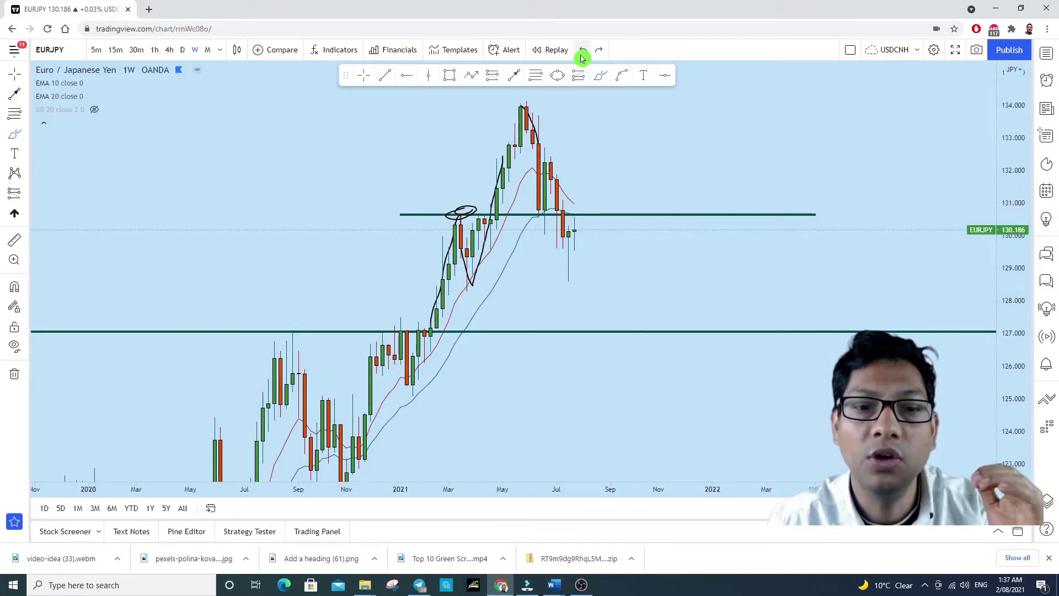
click(582, 56)
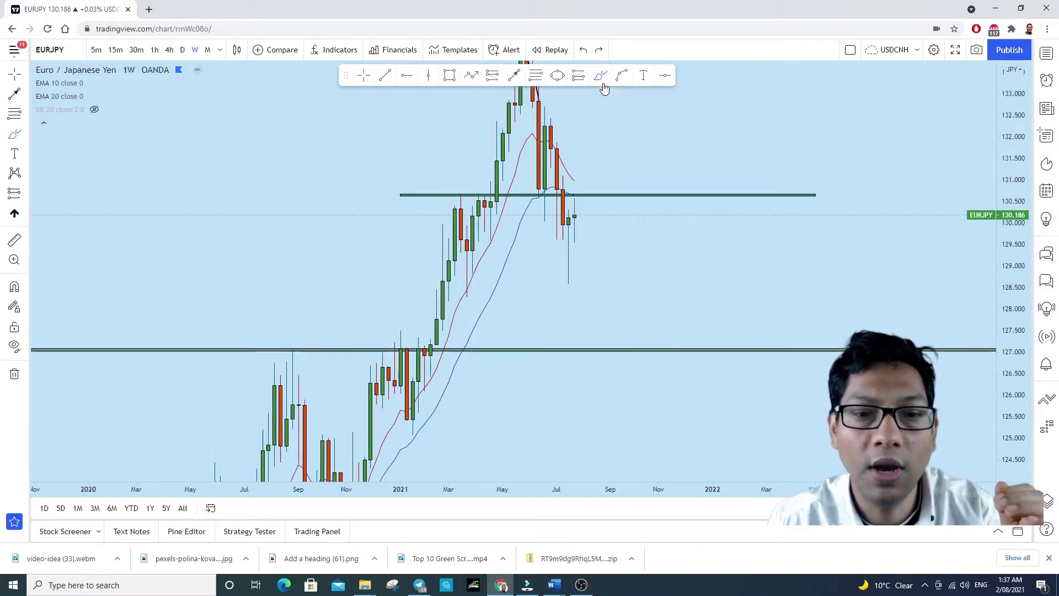
Switch the EURJPY chart to the daily timeframe and stretch its price scale around the 130.66 level.
drag(1021, 322, 1022, 298)
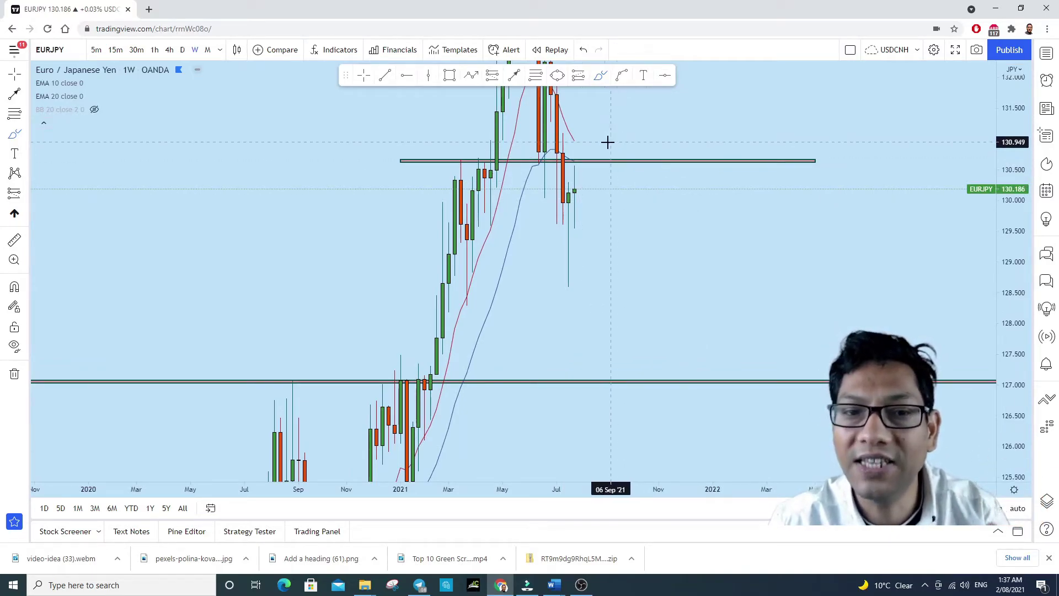
click(203, 50)
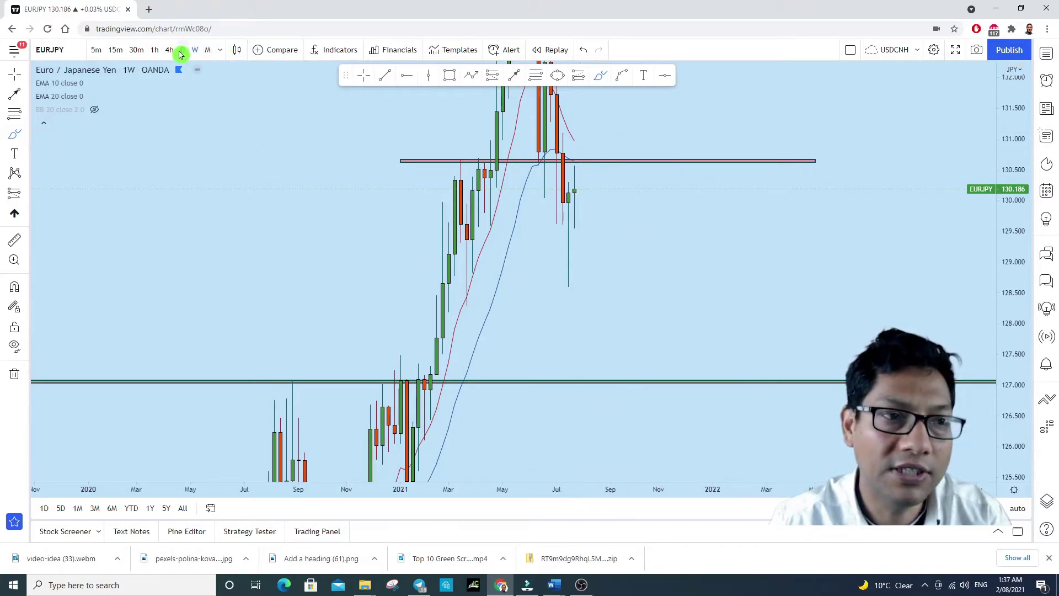
drag(1009, 301, 1009, 291)
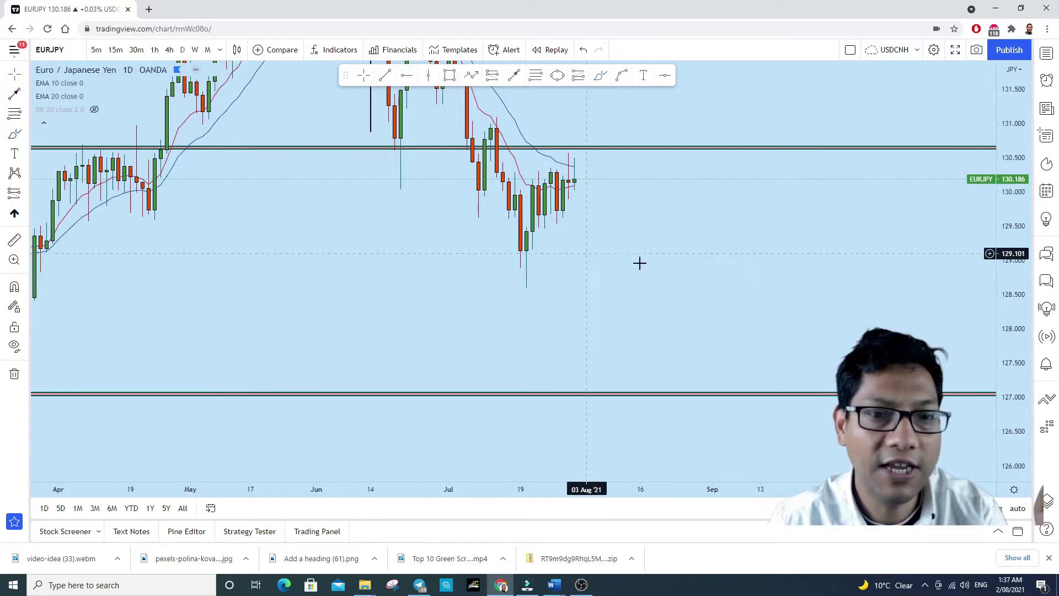
drag(667, 273, 700, 362)
drag(1016, 374, 1016, 361)
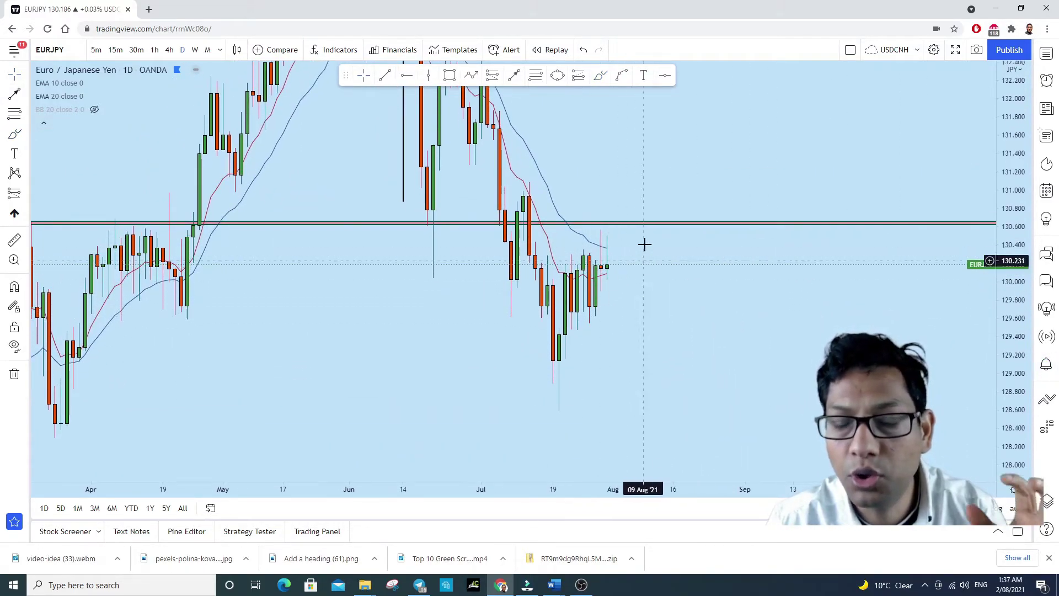
Brush arcs above and below the latest daily candles beneath the 130.66 level, and undo them.
click(600, 76)
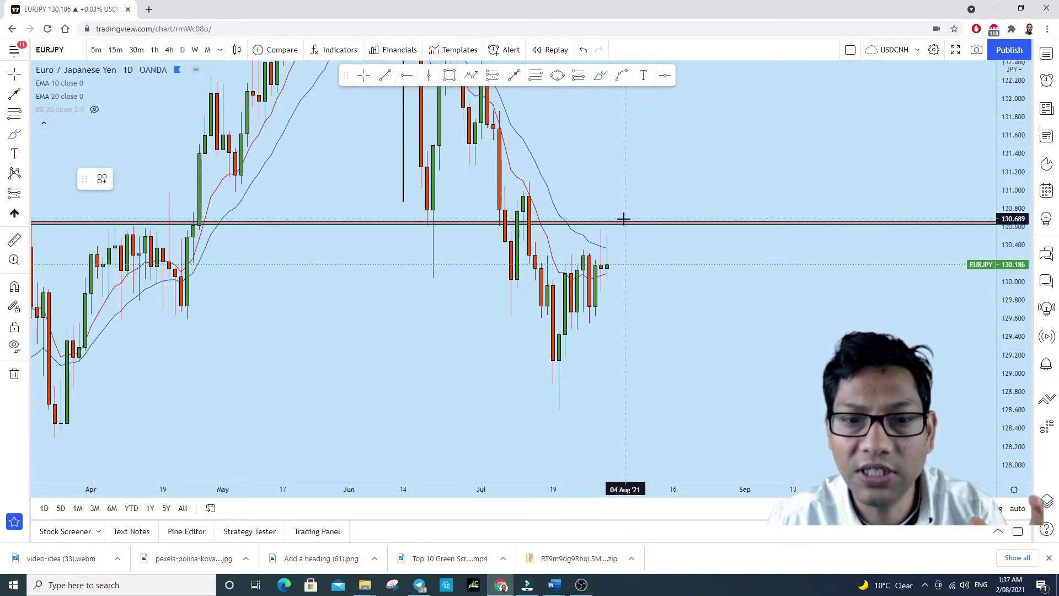
drag(603, 239, 649, 256)
drag(585, 228, 618, 231)
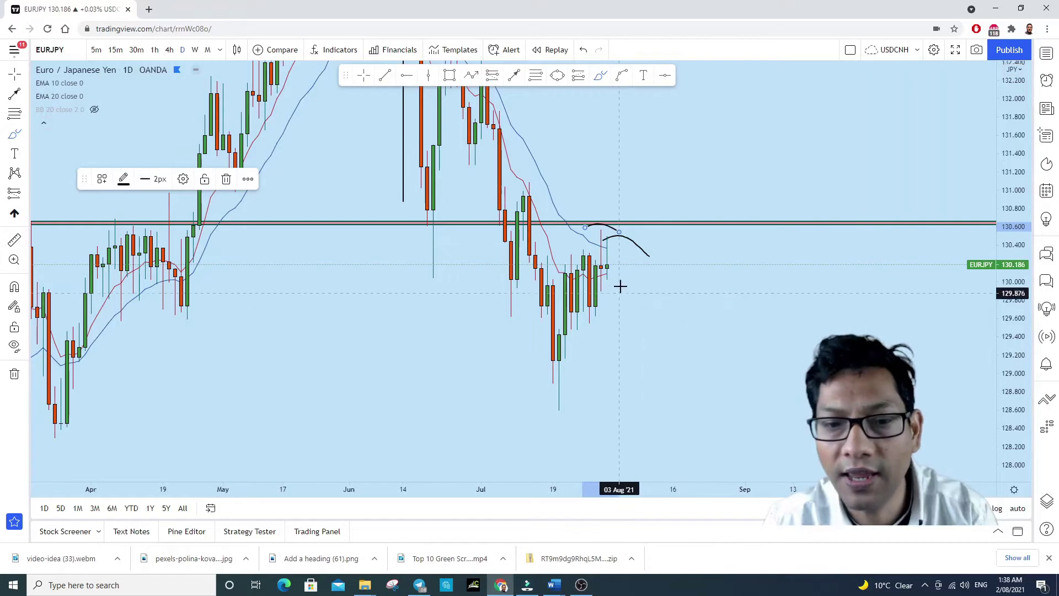
drag(661, 234, 585, 291)
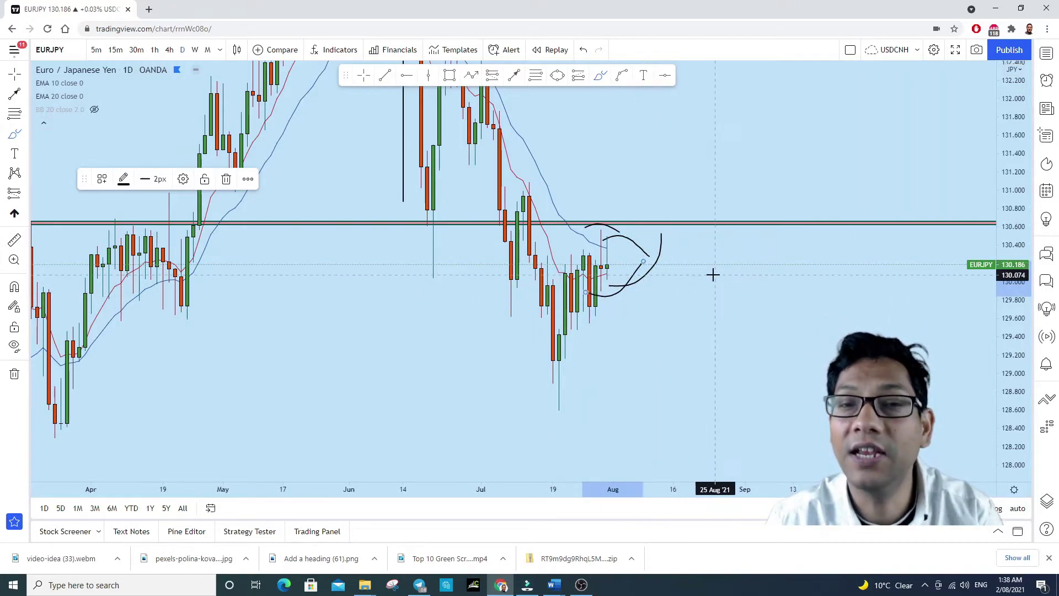
click(585, 50)
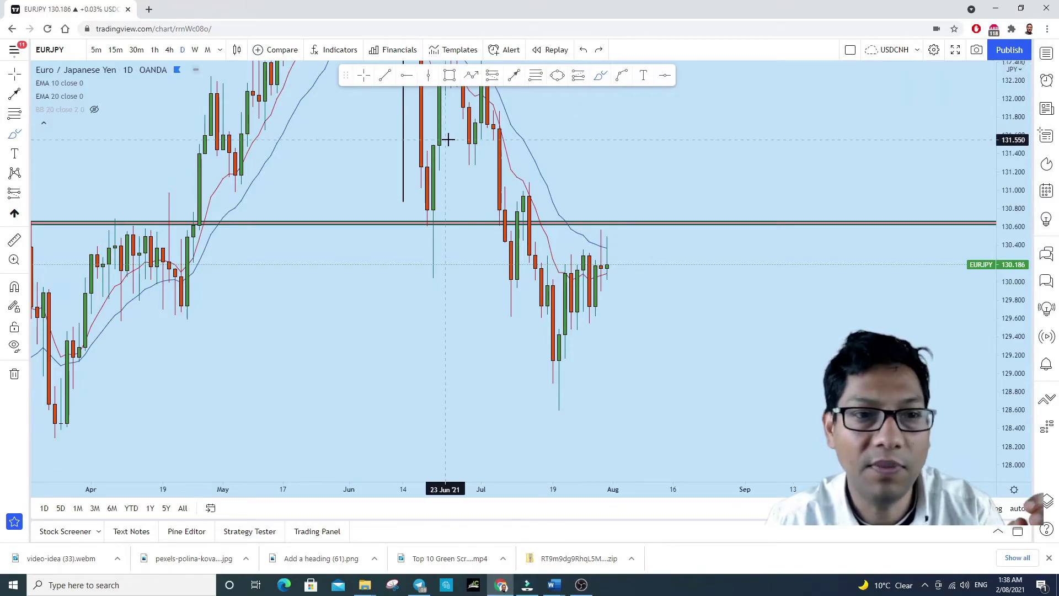
Brush a sideways triangle between about 130.4 and 129 in the empty area beyond the latest daily candles.
click(604, 82)
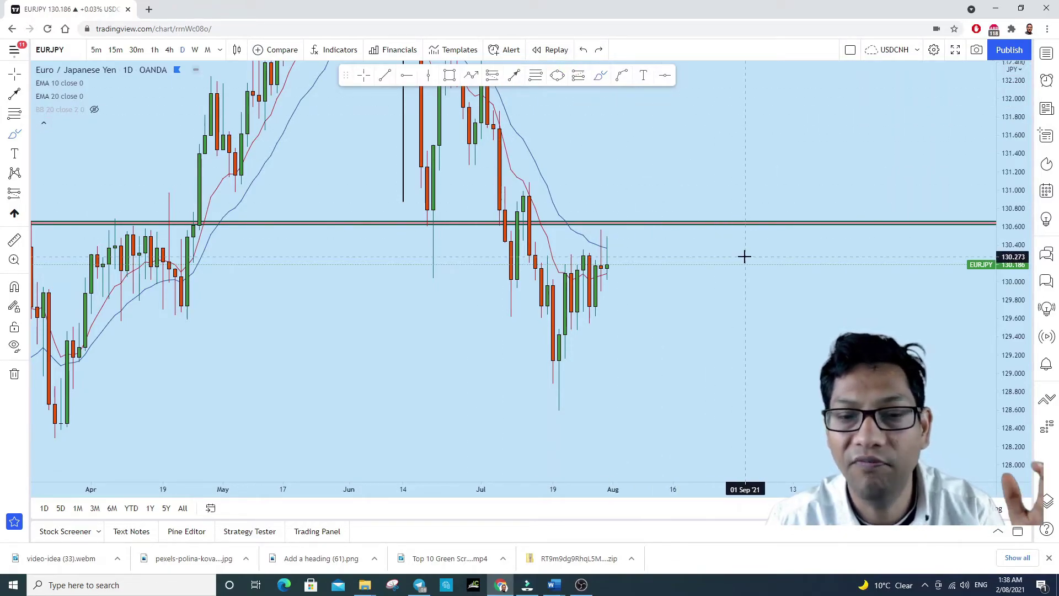
mouse_move(687, 243)
mouse_down()
mouse_move(831, 302)
mouse_move(710, 365)
mouse_up()
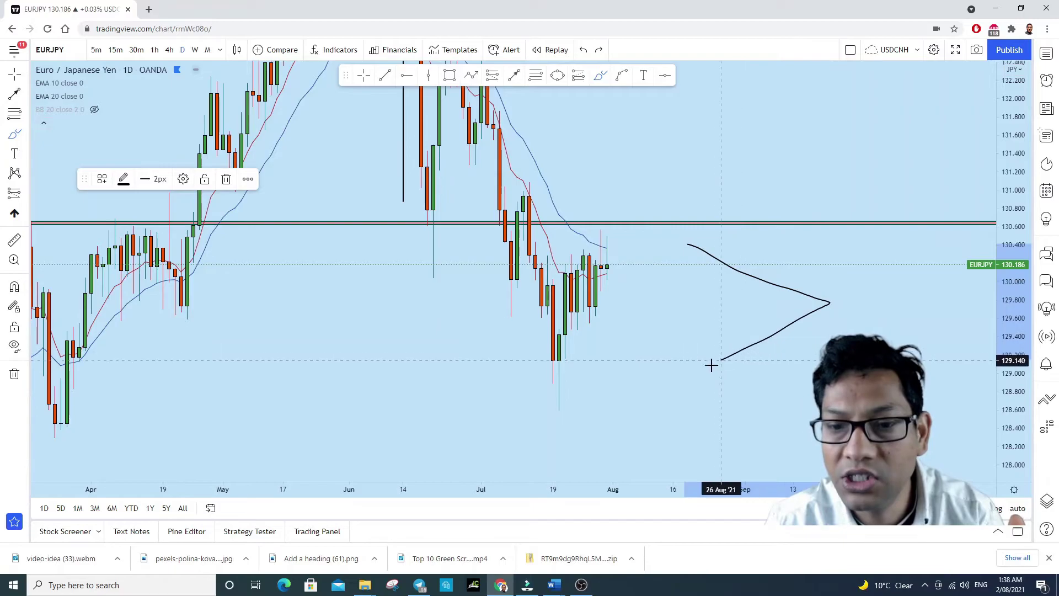
mouse_move(690, 244)
mouse_down()
mouse_move(705, 372)
mouse_move(739, 361)
mouse_up()
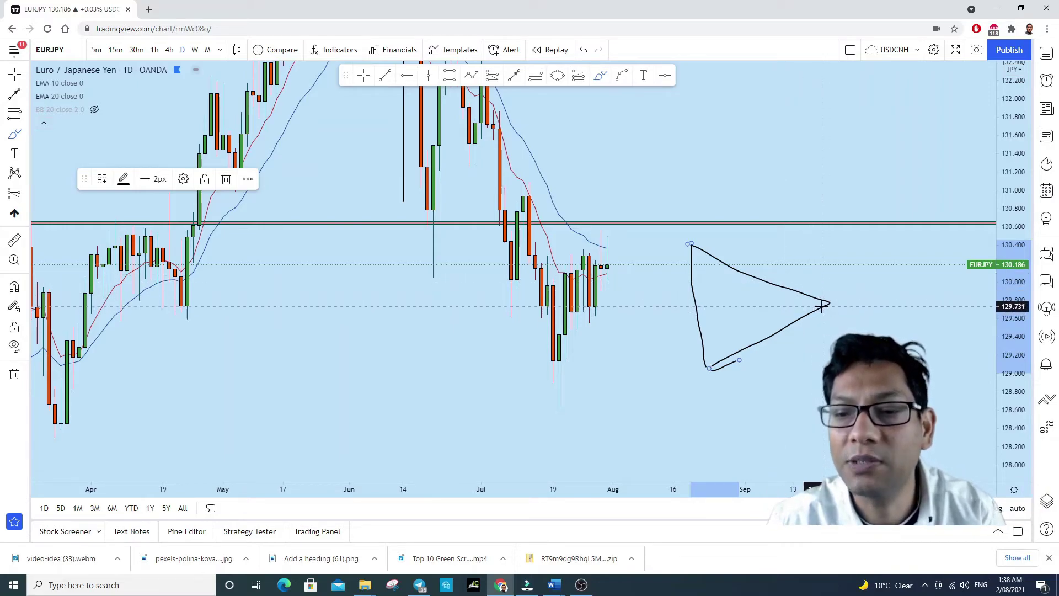
Brush a downward breakout from the triangle's tip to about 128.8, and undo it.
drag(822, 305, 872, 397)
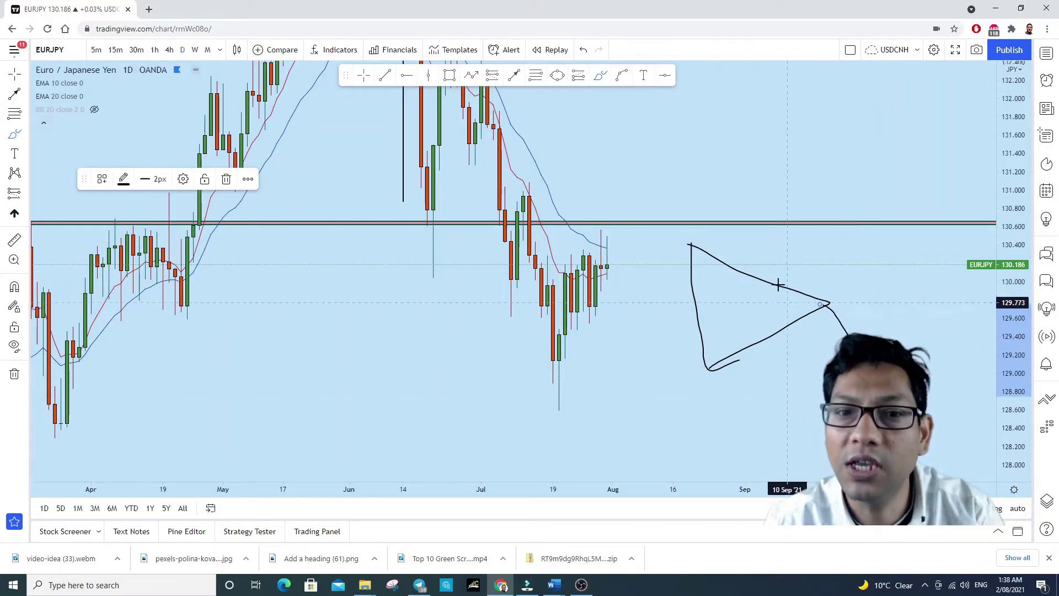
click(593, 54)
click(589, 55)
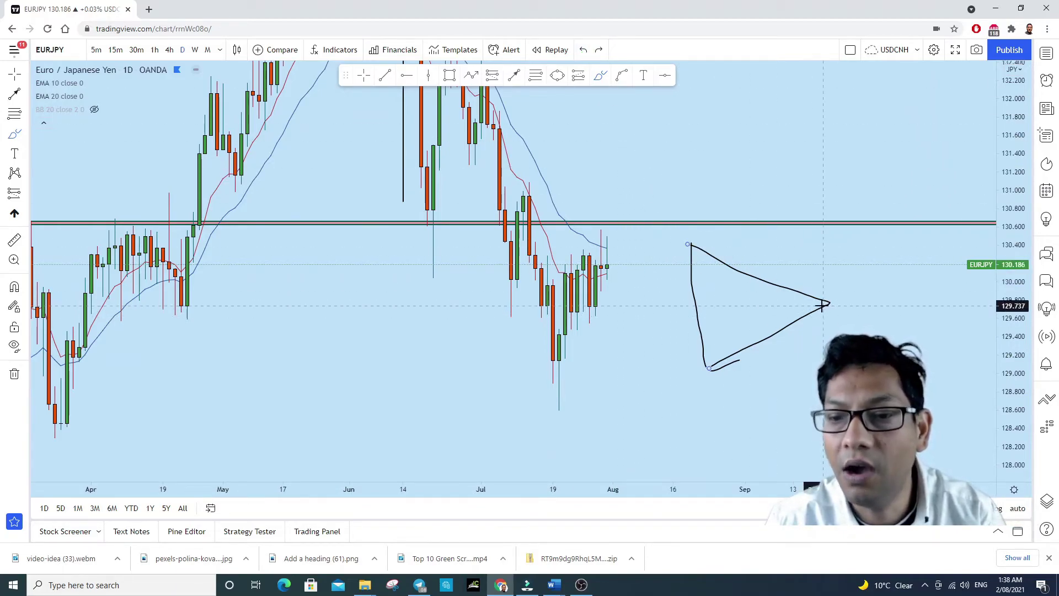
Brush a rise from the triangle's tip to the 130.66 level and a drop to about 128.8, and undo all strokes including the triangle.
drag(822, 303, 834, 240)
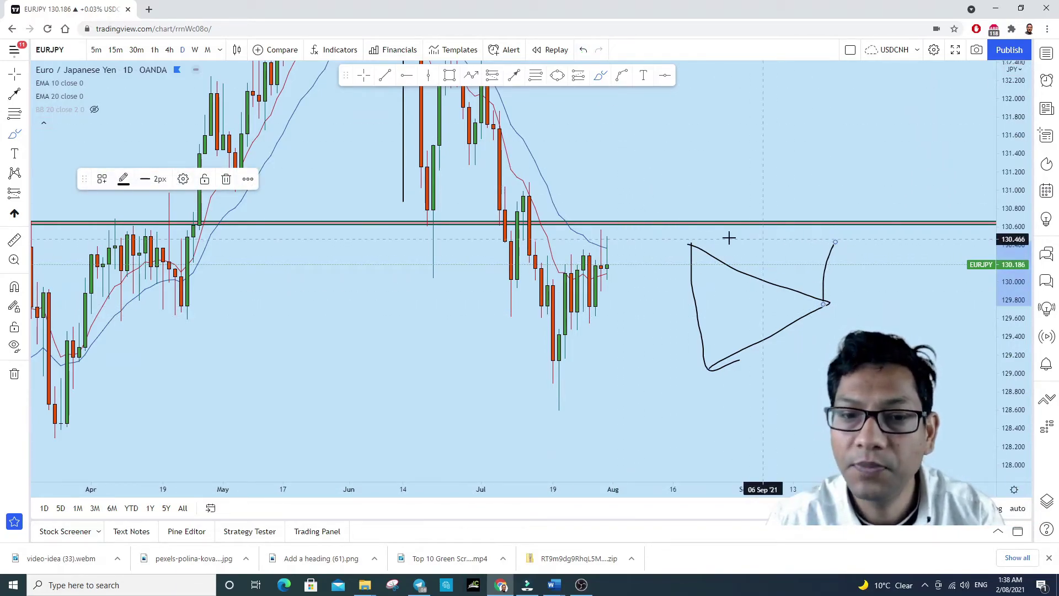
drag(834, 243, 854, 215)
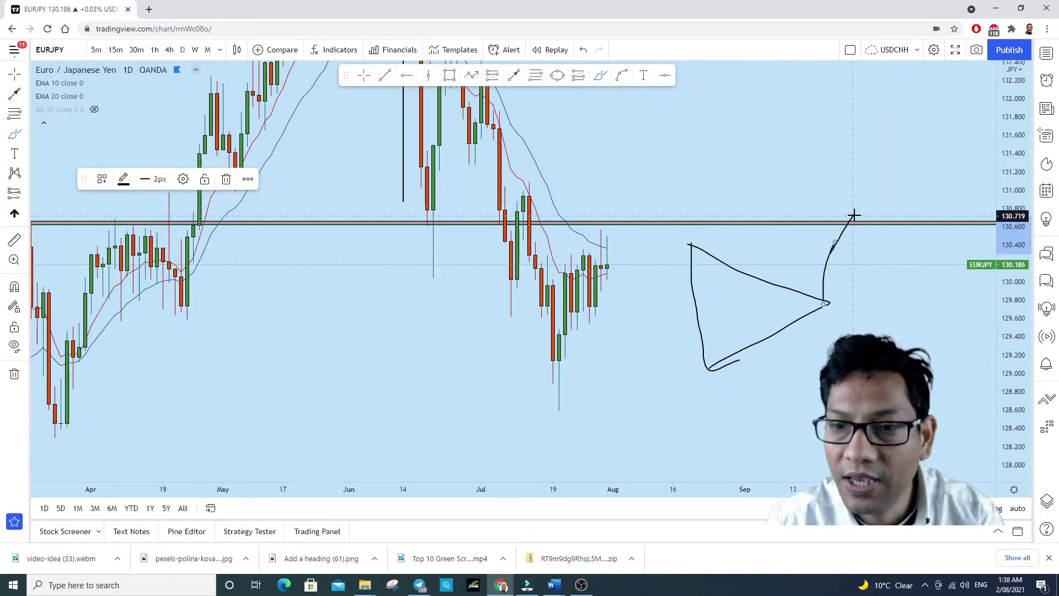
drag(892, 319, 899, 352)
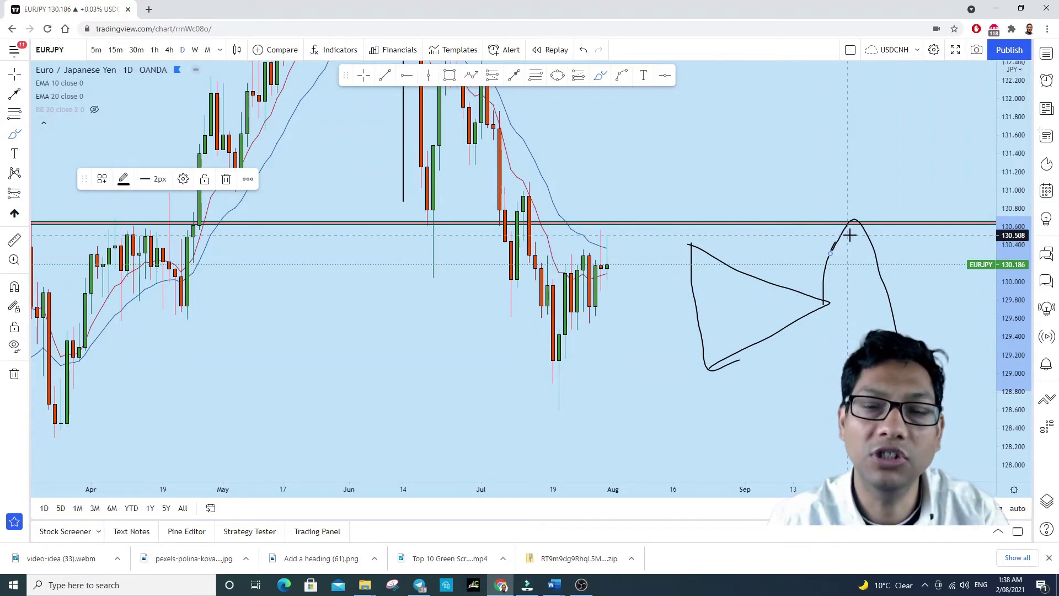
click(586, 48)
click(586, 48)
click(587, 48)
click(587, 48)
click(586, 48)
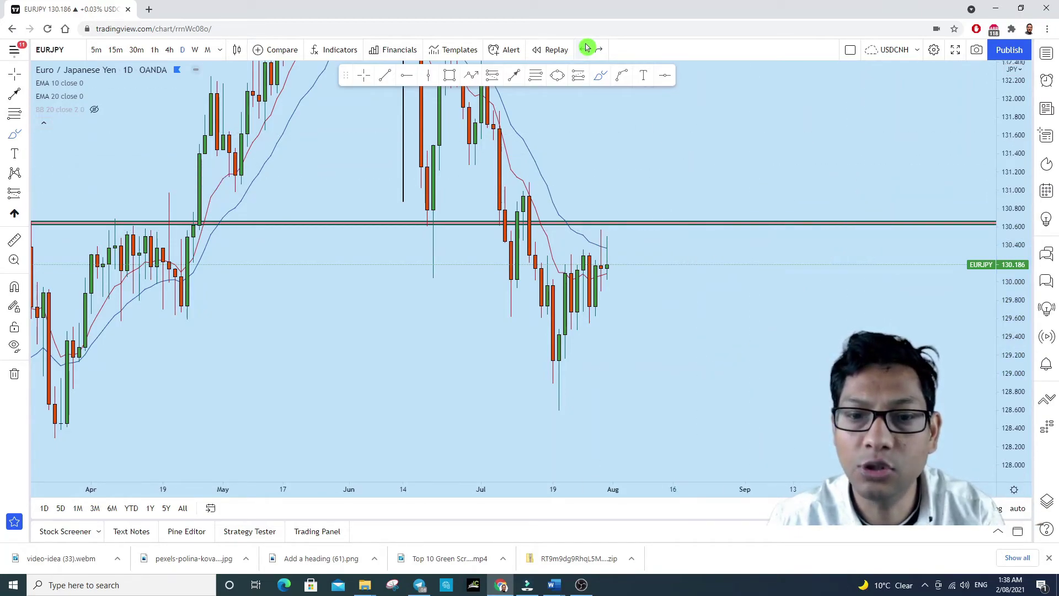
Draw a small circle with the Ellipse tool on the 130.66 level, just beyond the latest daily candles at about 10 August 2021.
click(557, 75)
click(637, 224)
click(662, 222)
click(656, 231)
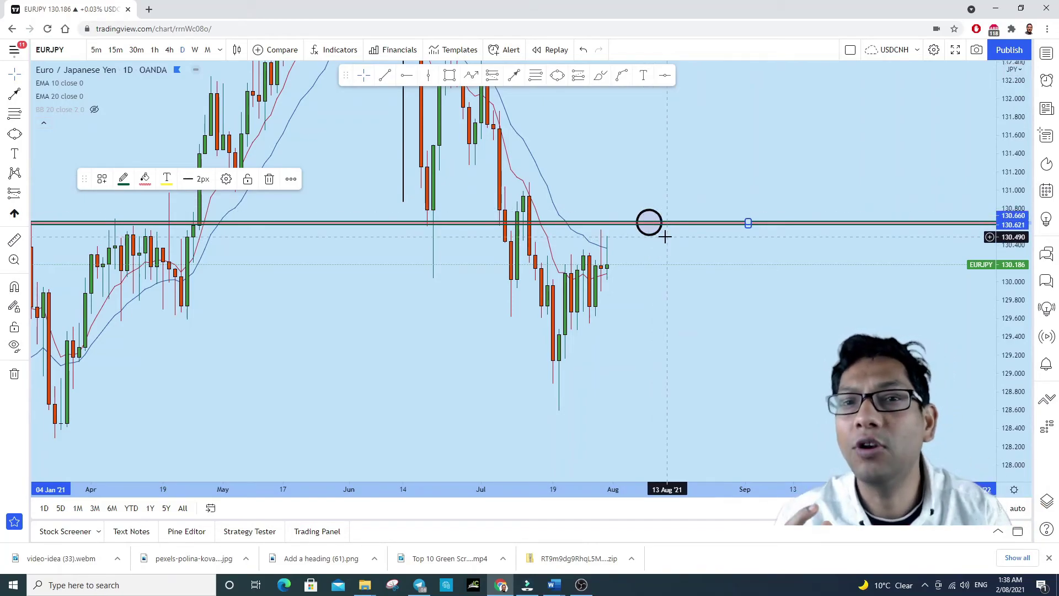
Draw a downward arrow from the circle's centre at 130.66 to about 128.25 at 13 September 2021, and deselect it.
click(514, 76)
mouse_move(649, 222)
mouse_down()
mouse_move(763, 378)
mouse_move(792, 441)
mouse_up()
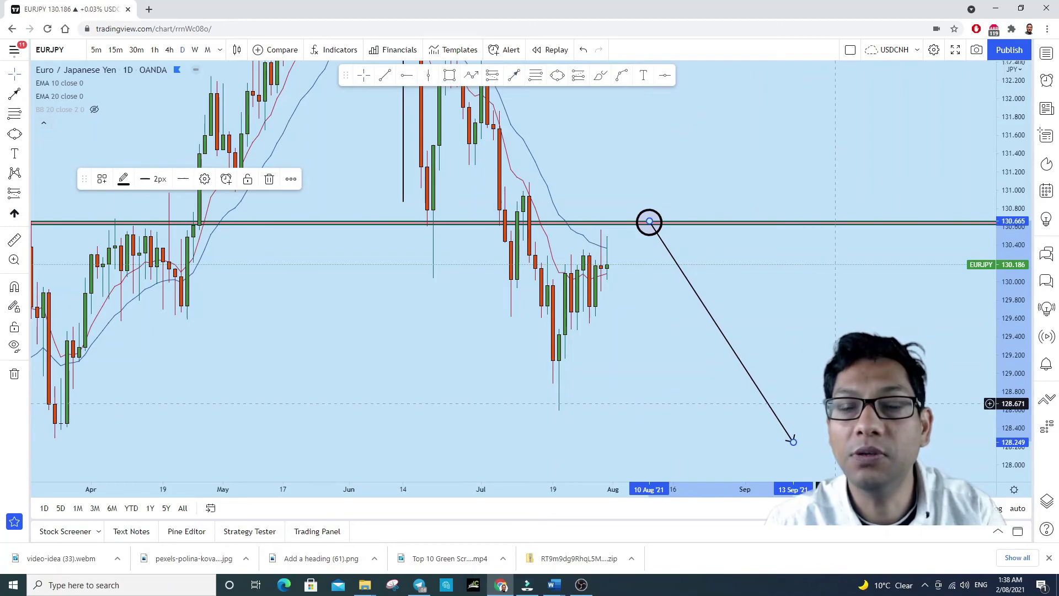
key(Escape)
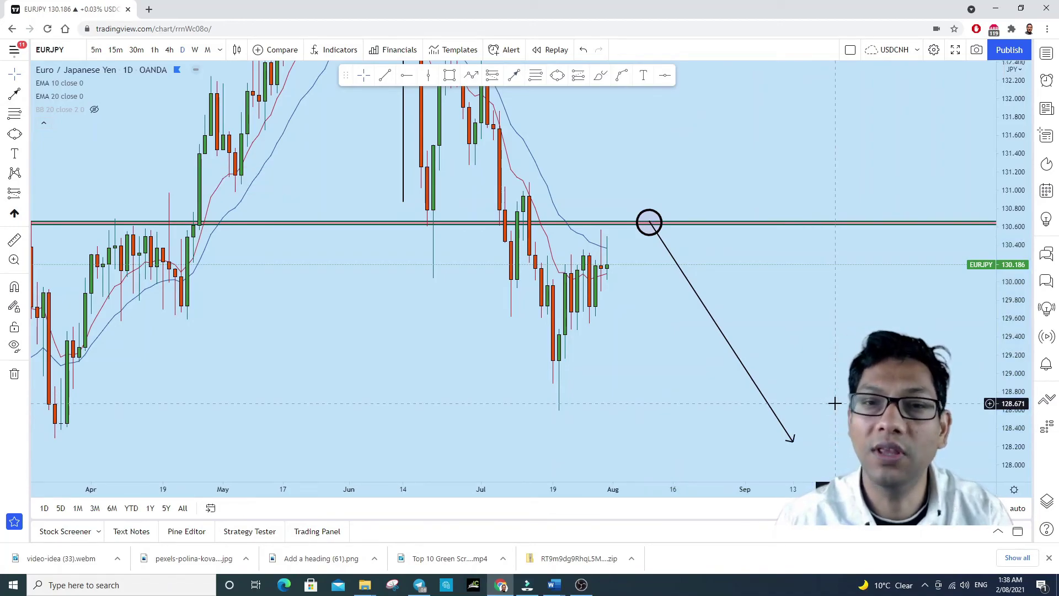